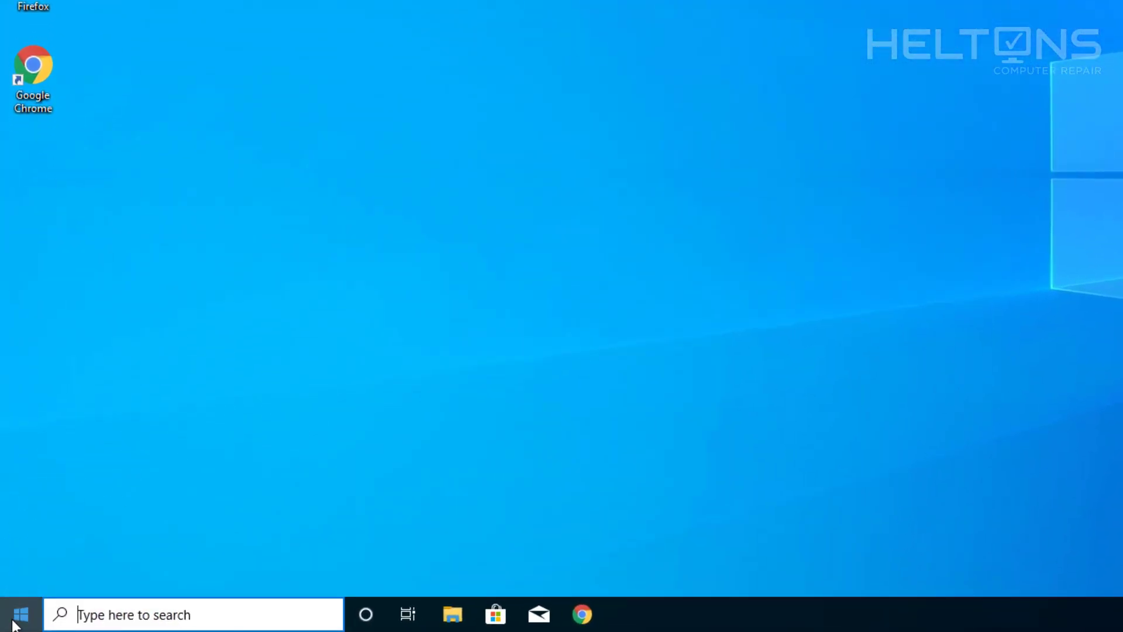
- Search the Start menu for 'group policy' to find the policy editor
left_click(13, 620)
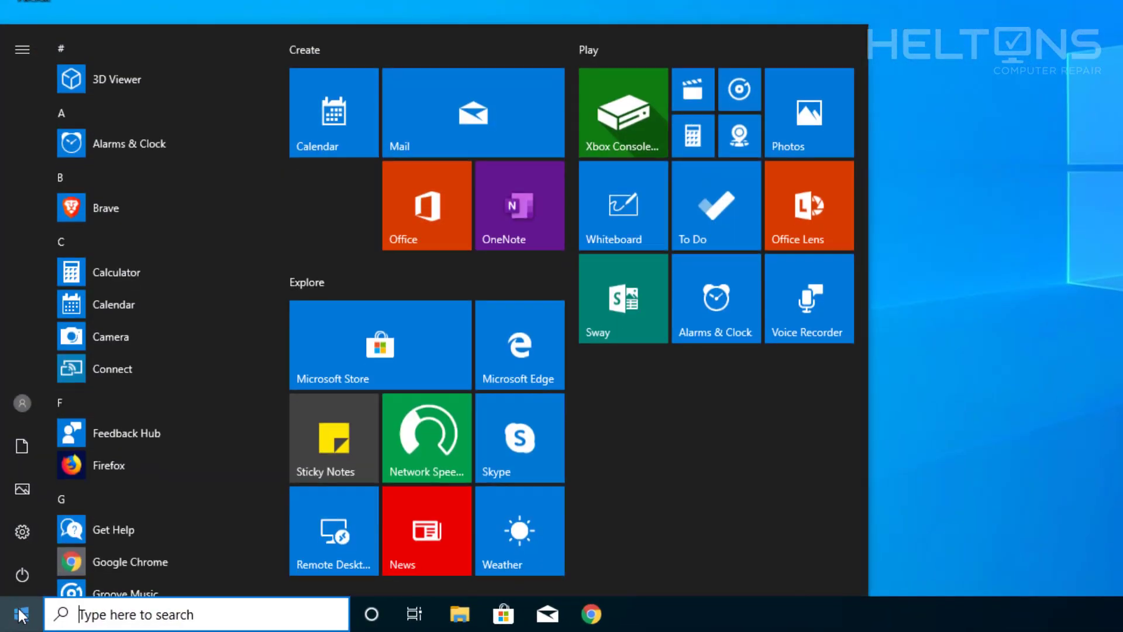
left_click(116, 619)
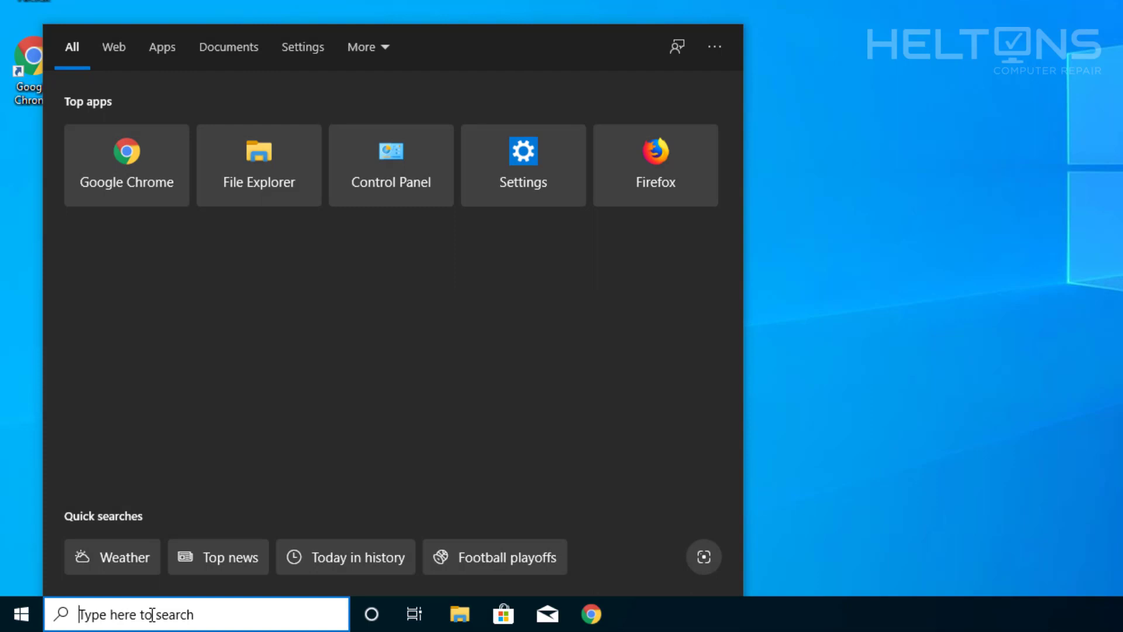
type("grou")
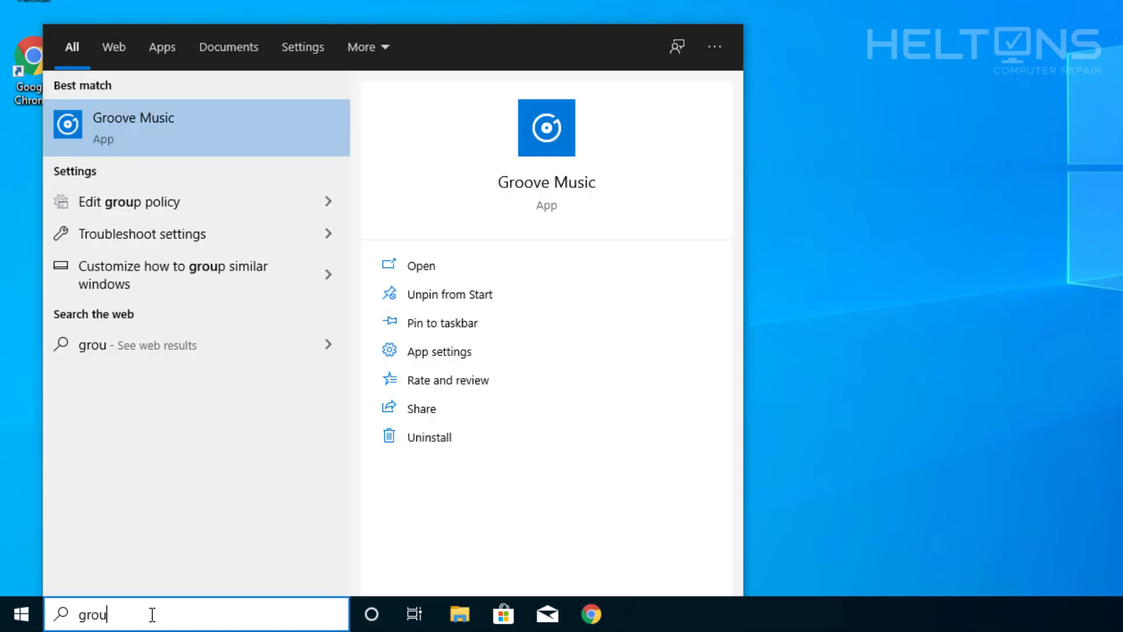
type("p policy")
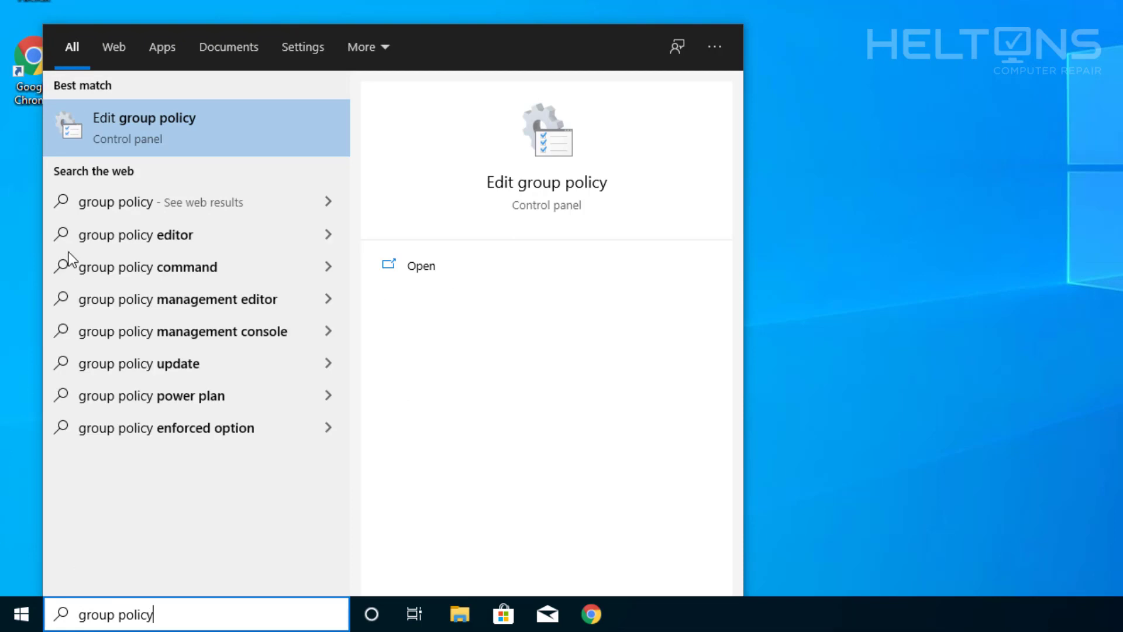
- Launch Edit group policy, maximize the editor and widen its folder tree pane
left_click(184, 131)
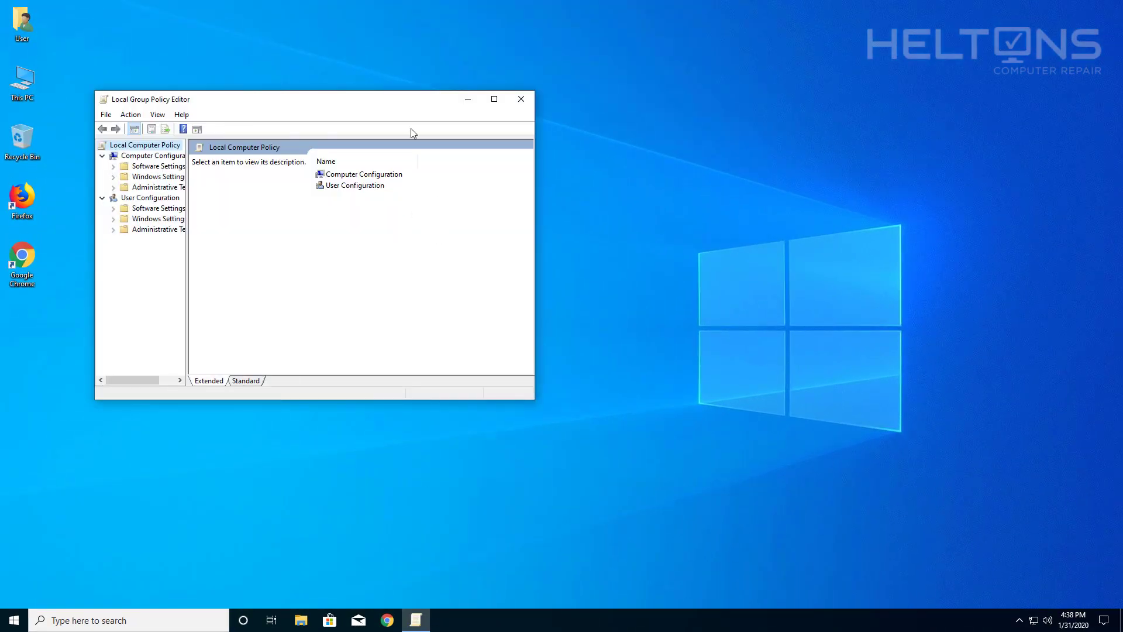
left_click_drag(411, 107, 596, 149)
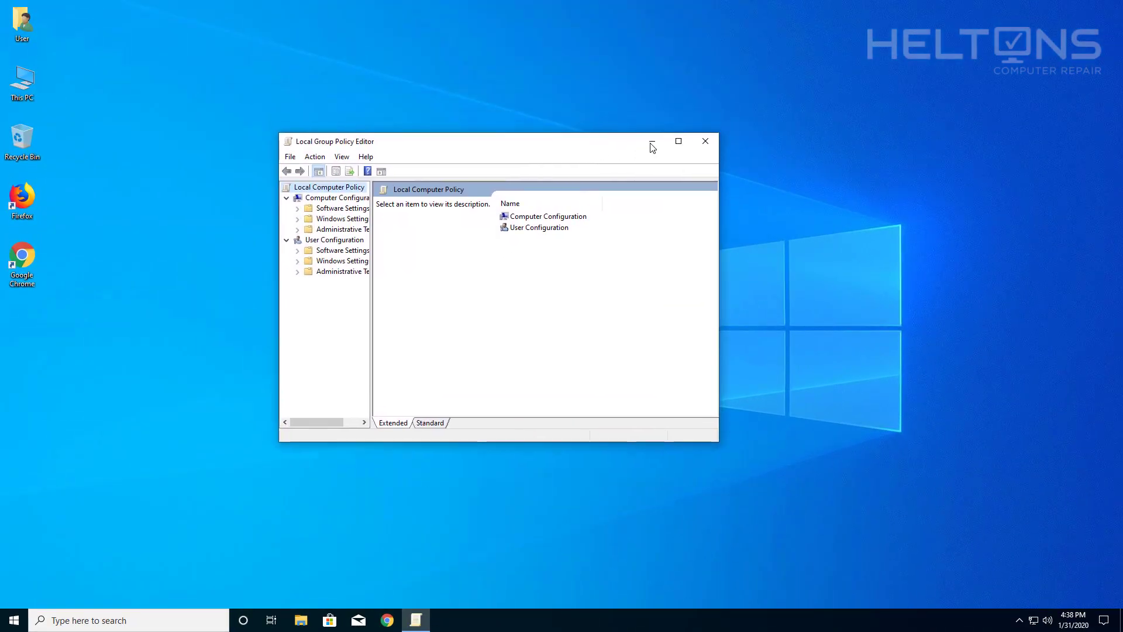
left_click(679, 142)
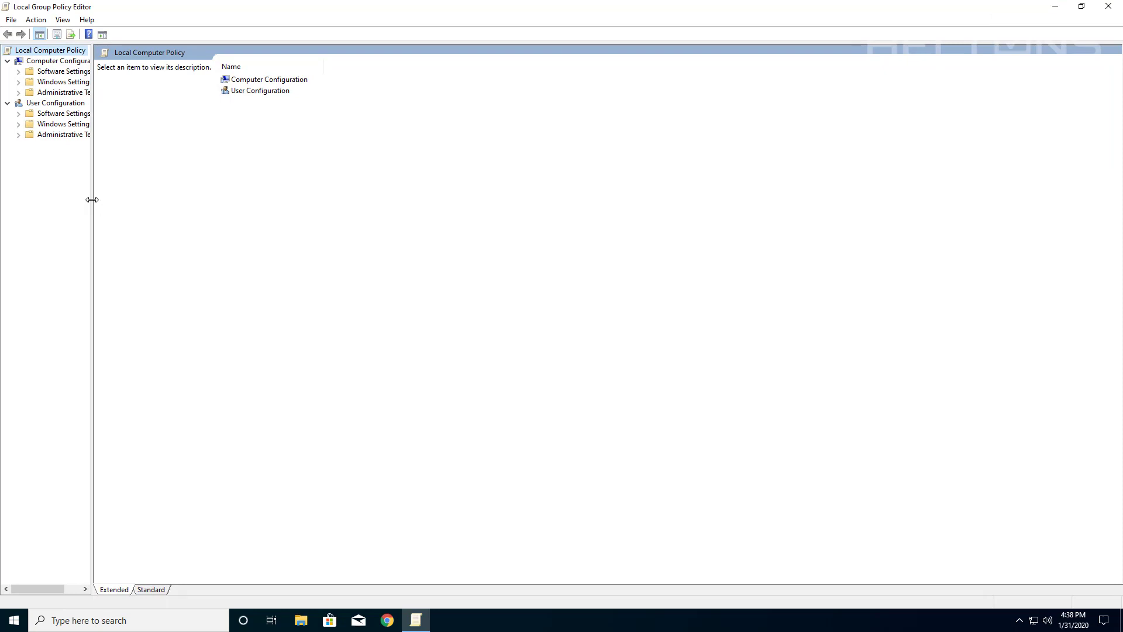
left_click_drag(92, 199, 138, 200)
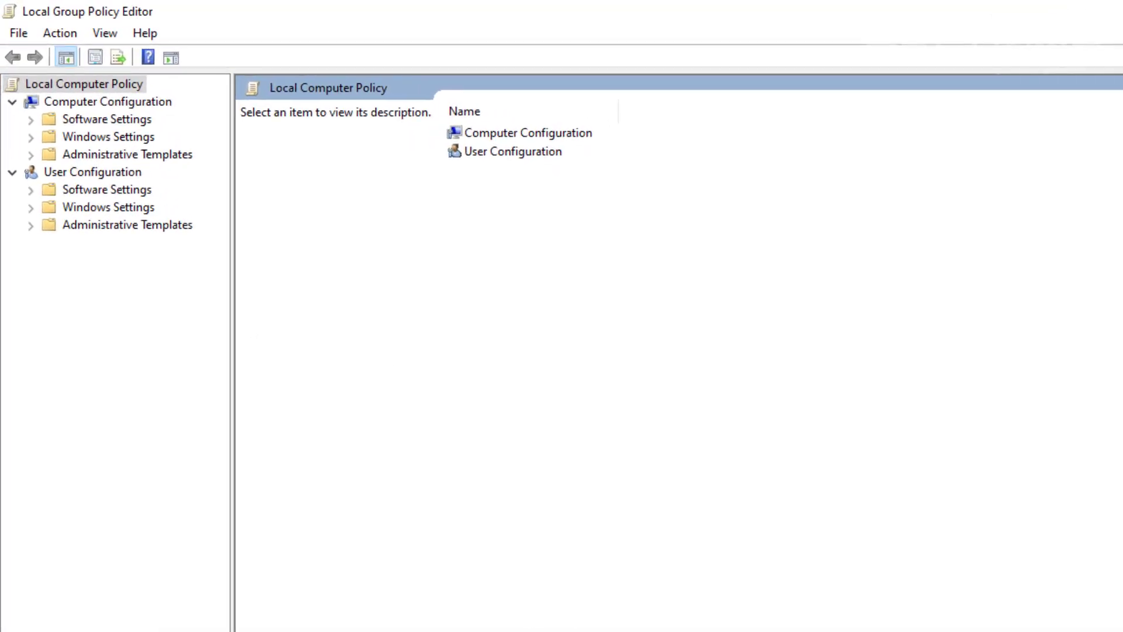
- Expand Computer Configuration > Administrative Templates > Windows Components and select Search
left_click(105, 103)
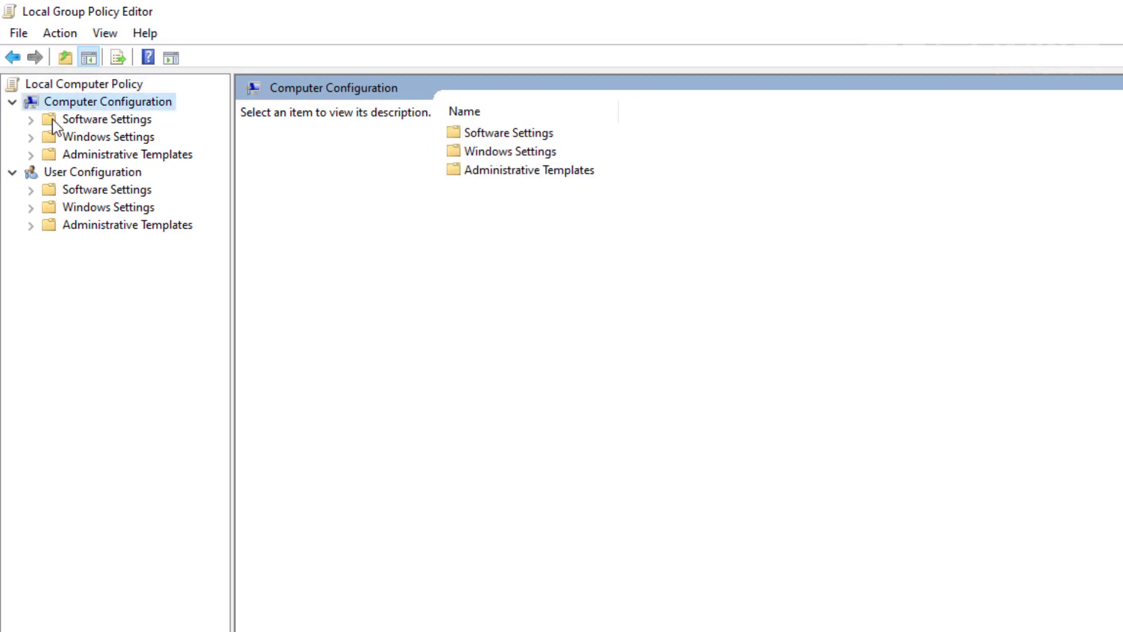
left_click(90, 159)
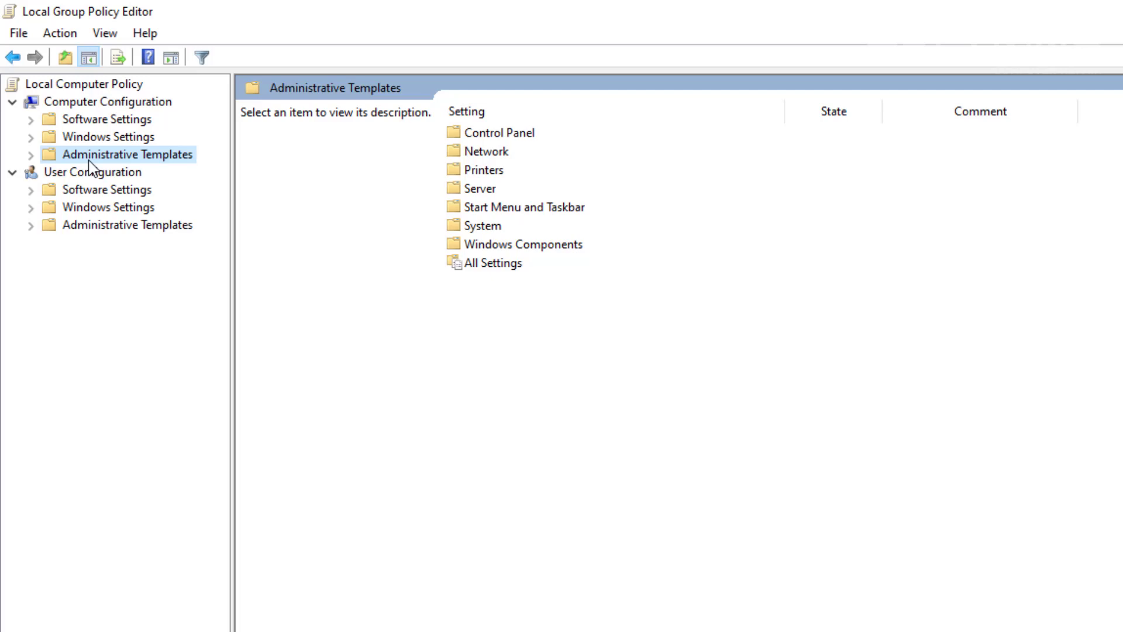
double_click(89, 161)
left_click(139, 280)
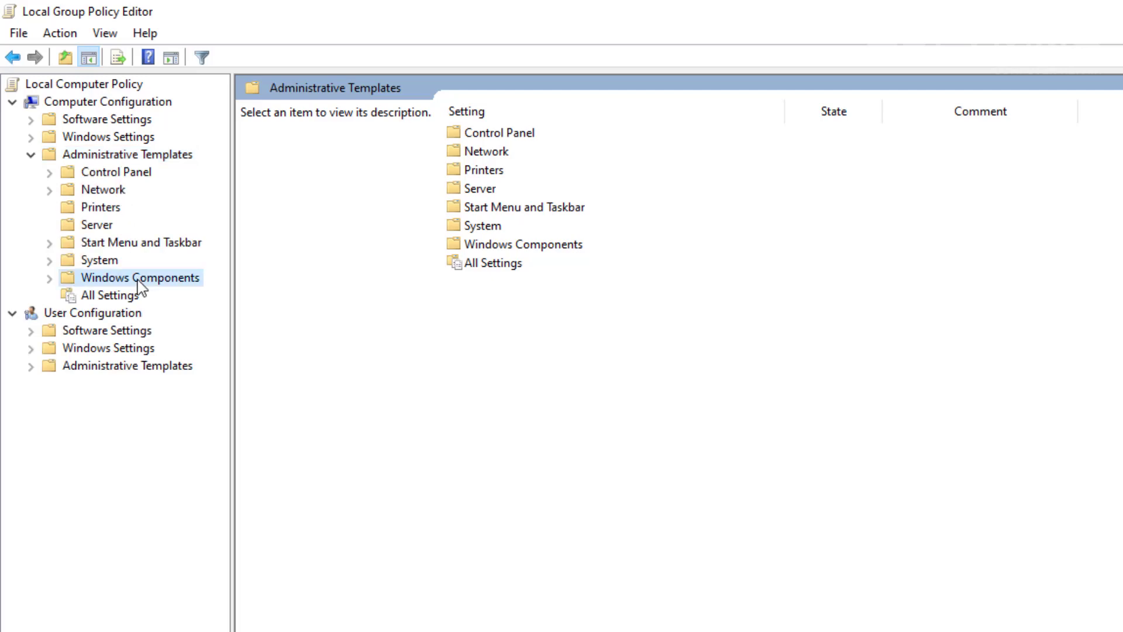
double_click(138, 279)
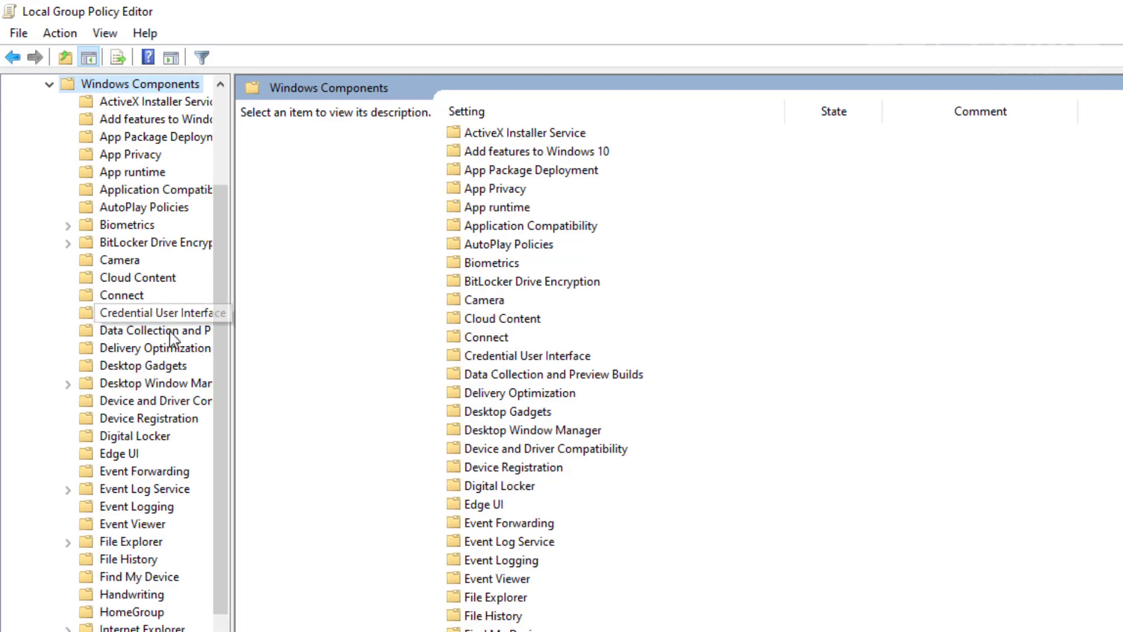
scroll(175, 327, "down", 9)
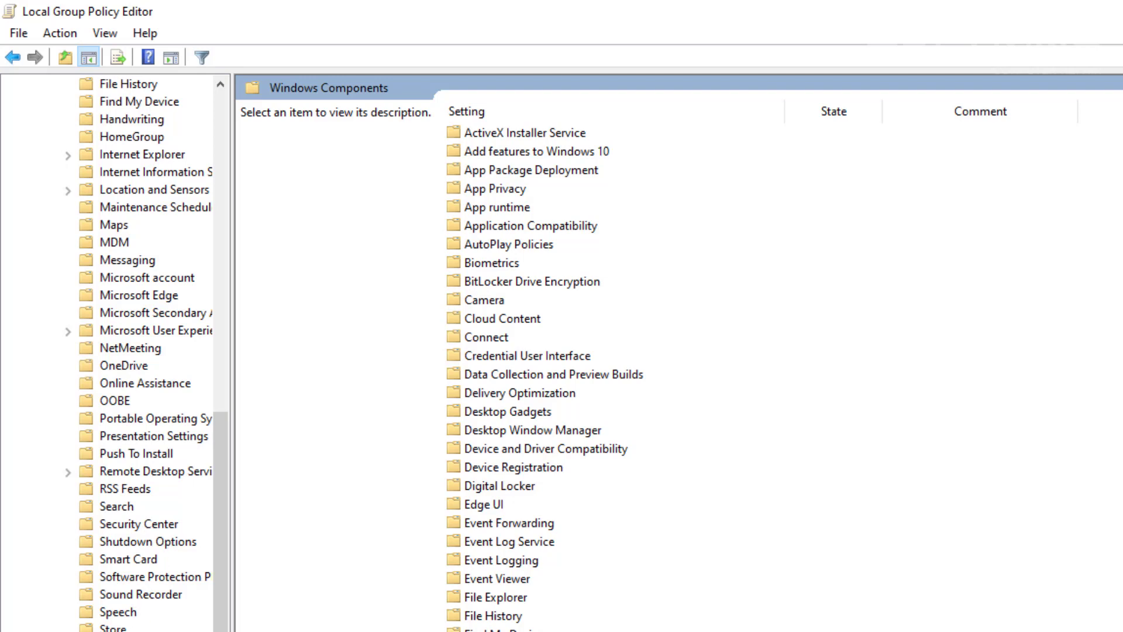
left_click(112, 508)
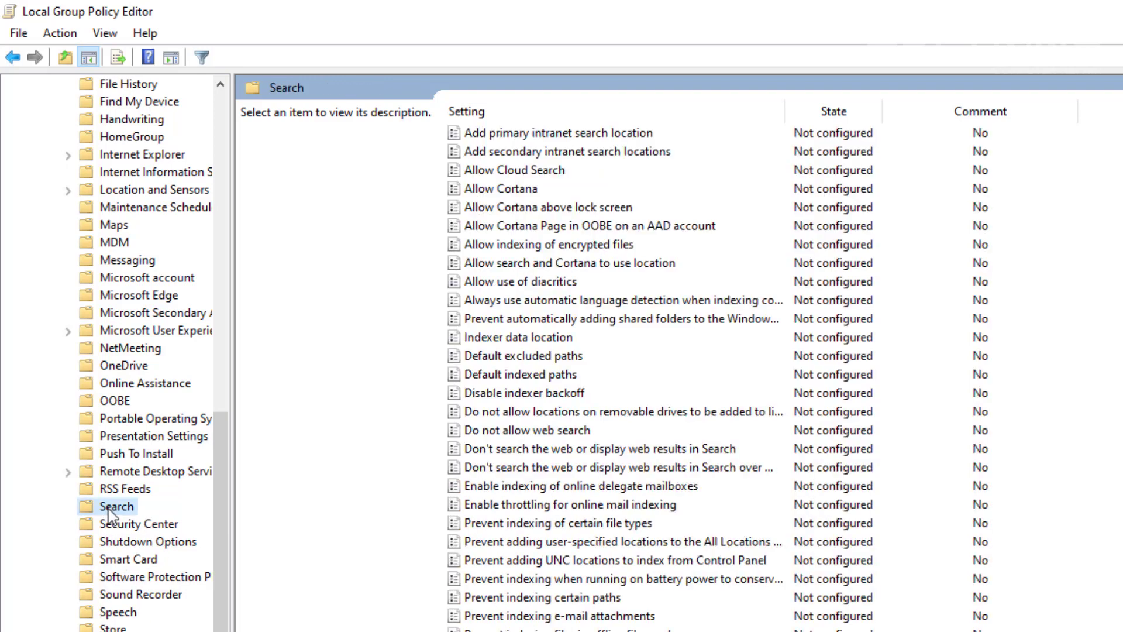
- Set the Allow Cortana policy to Disabled, apply it and close its dialog
left_click(517, 191)
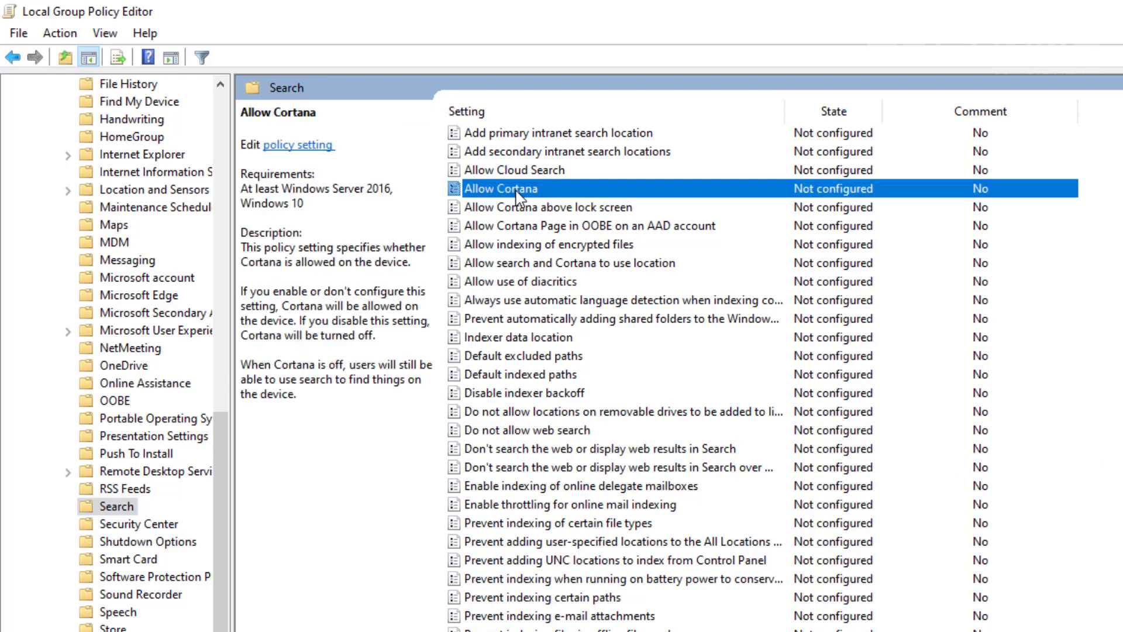
double_click(516, 191)
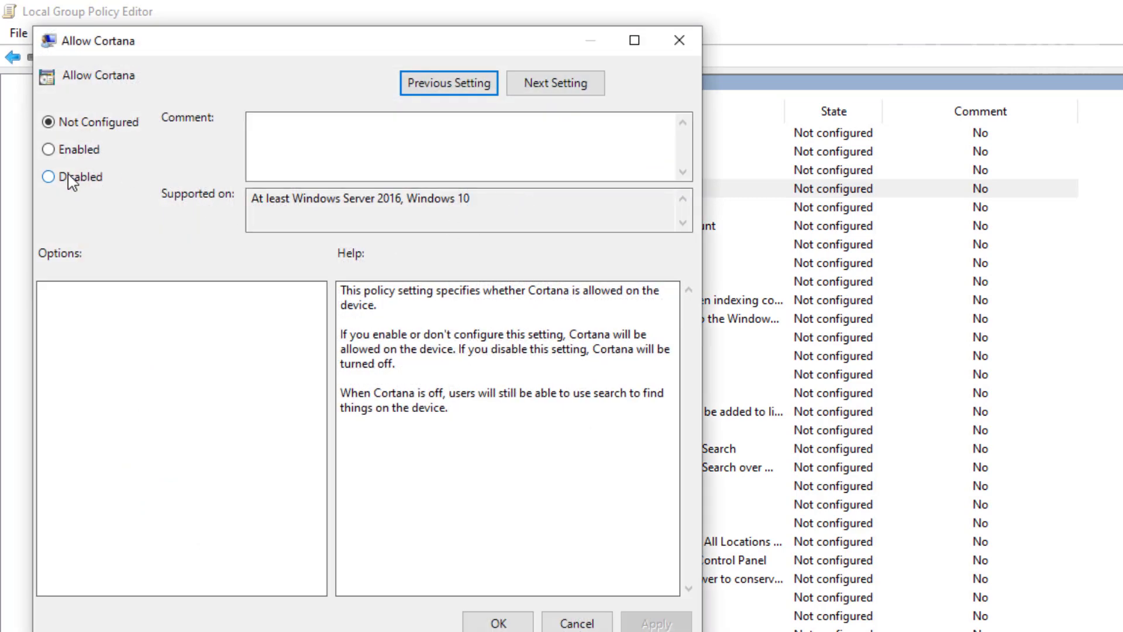
left_click(68, 173)
left_click(656, 622)
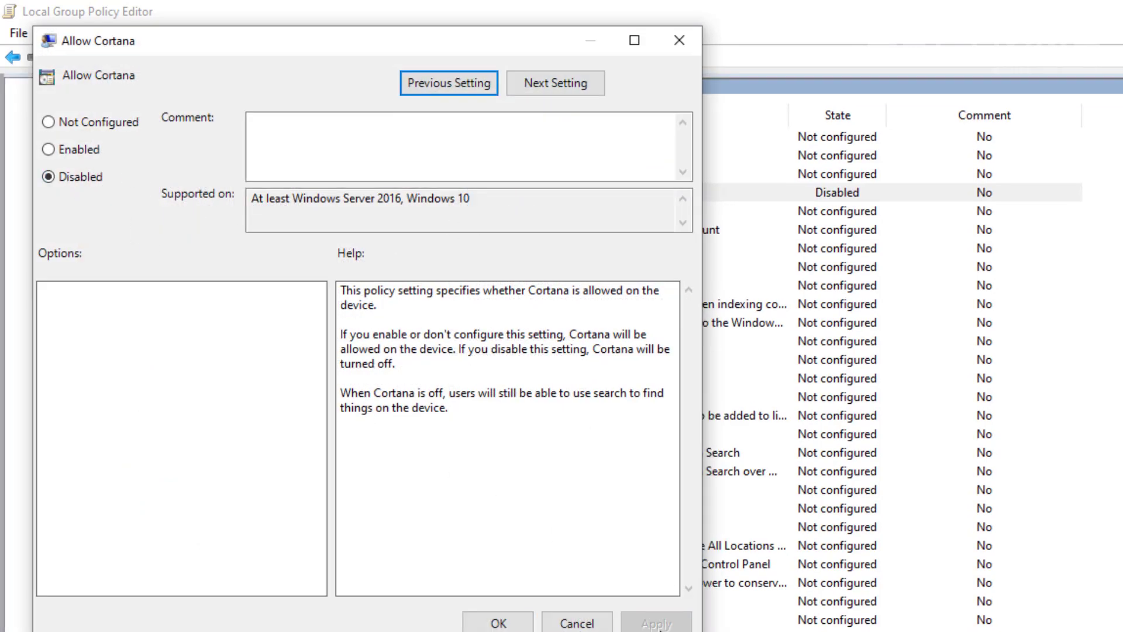
left_click(502, 624)
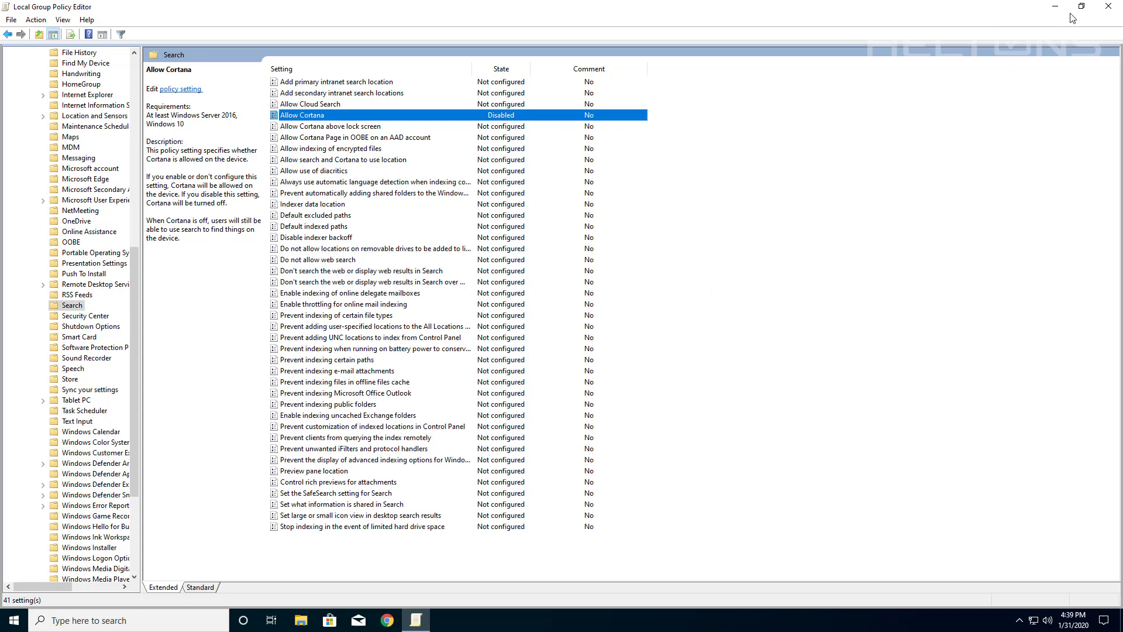
- Close the Local Group Policy Editor and return to the desktop
left_click(1108, 6)
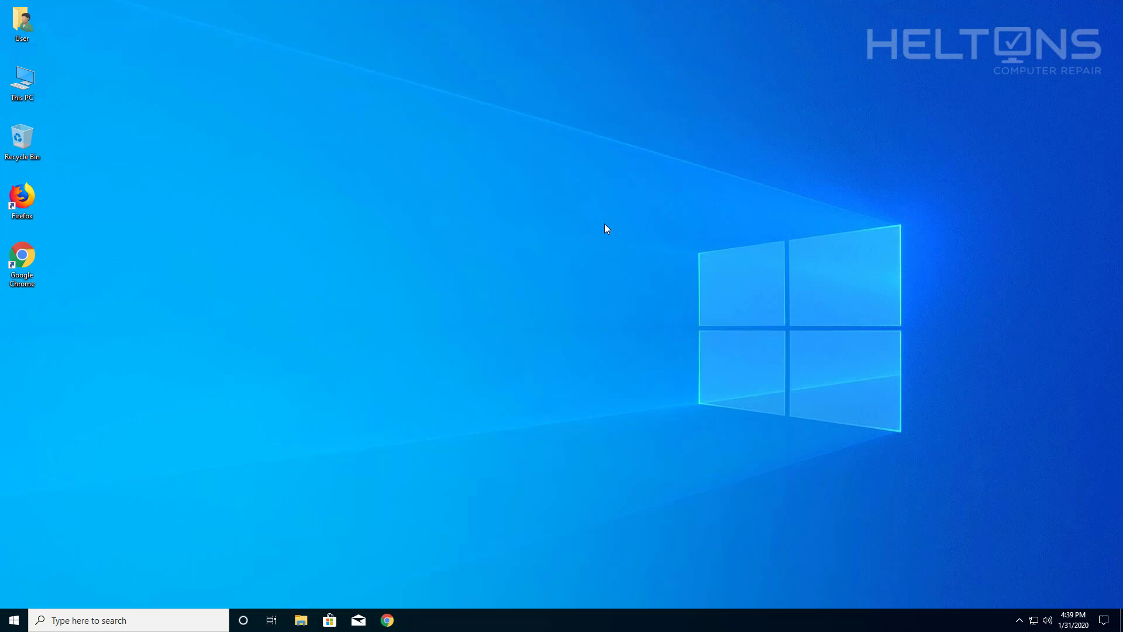
left_click(14, 621)
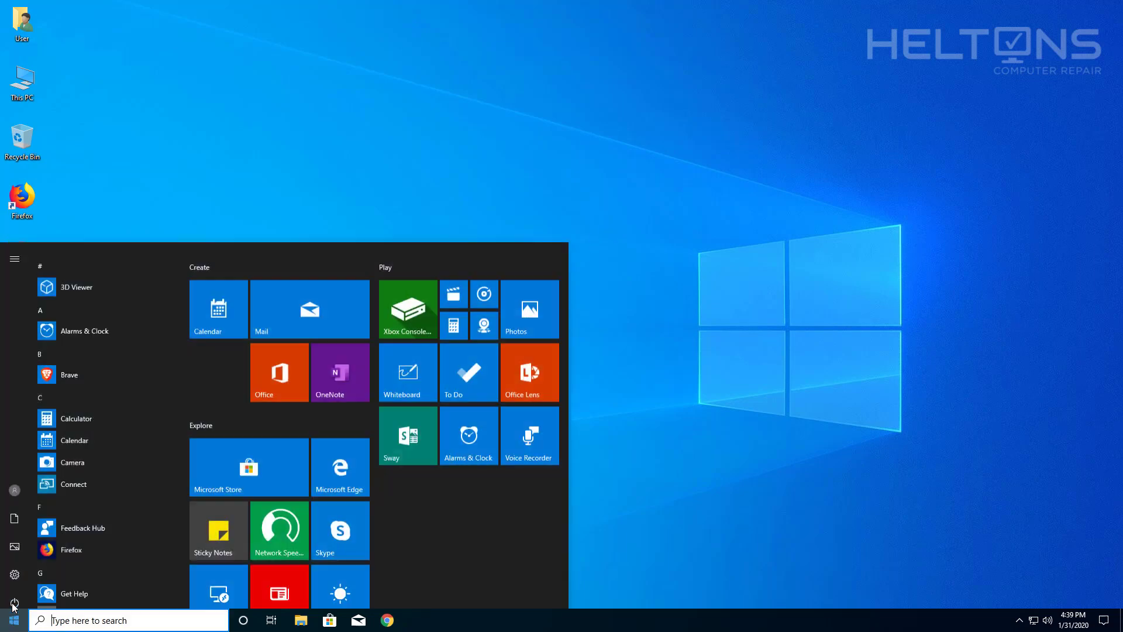
left_click(17, 596)
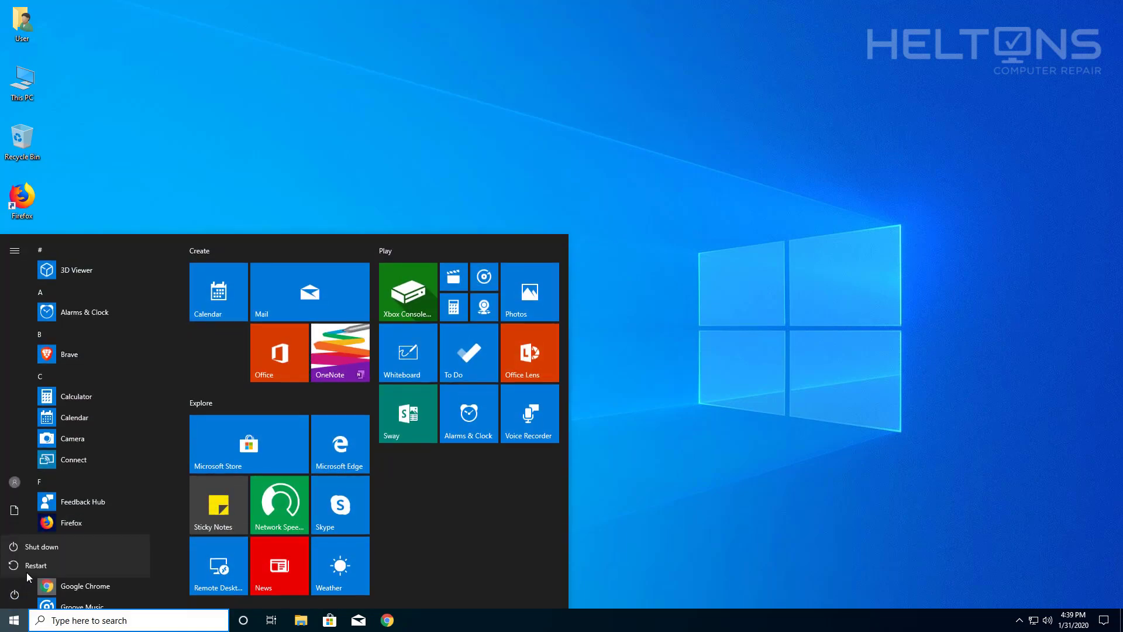
left_click(457, 495)
left_click(609, 440)
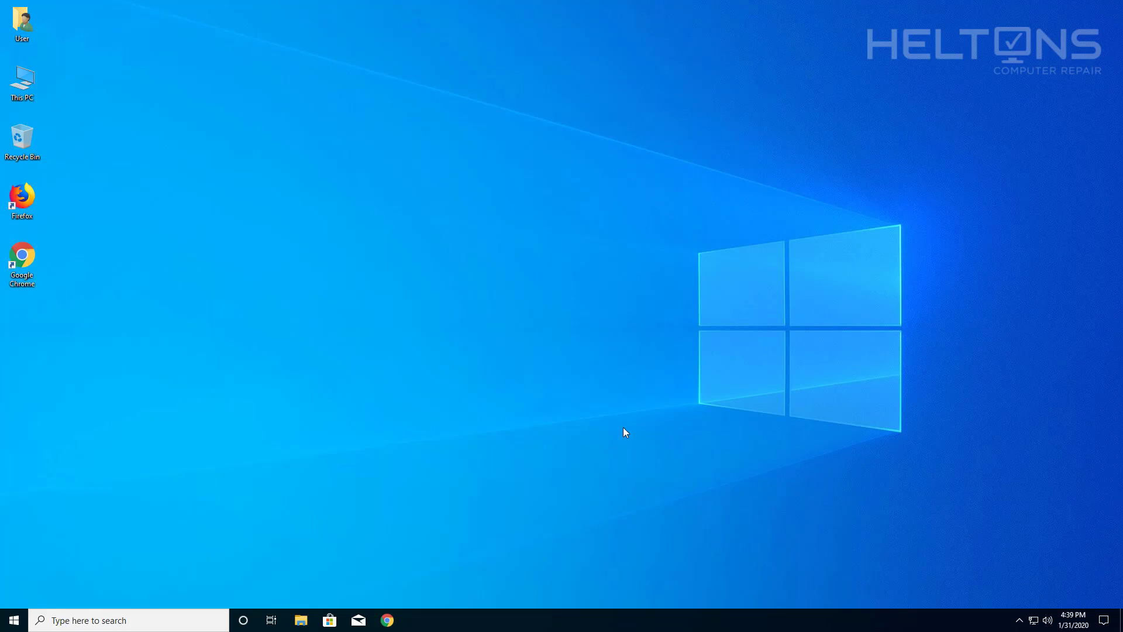
- Sign out through the Alt+F4 Shut Down Windows dialog, then sign back in
key("alt+F4")
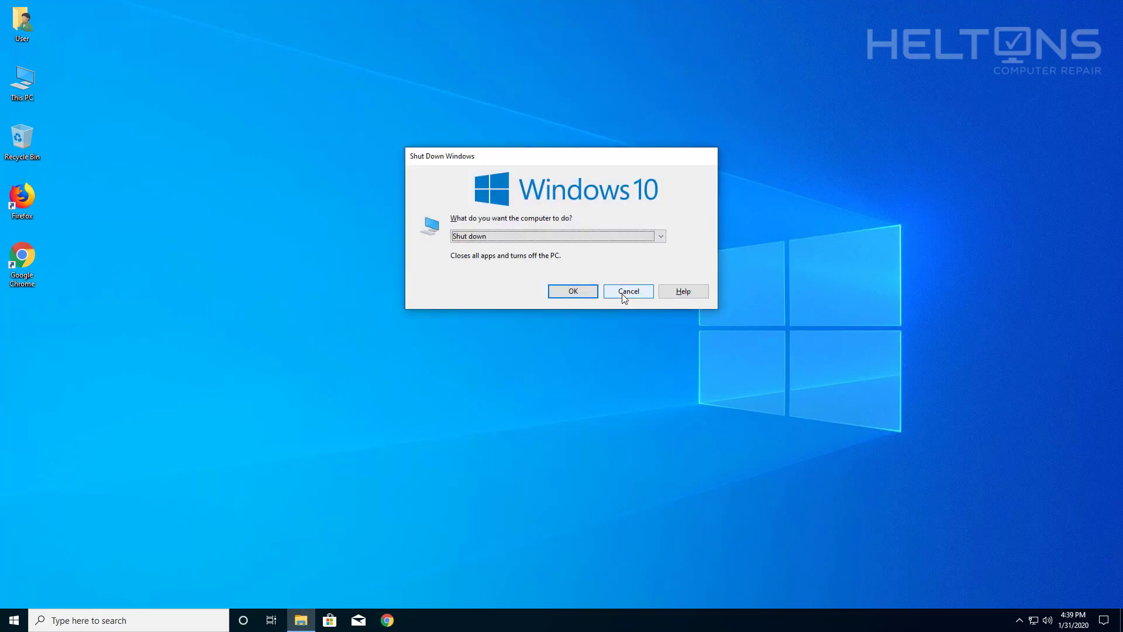
left_click(598, 236)
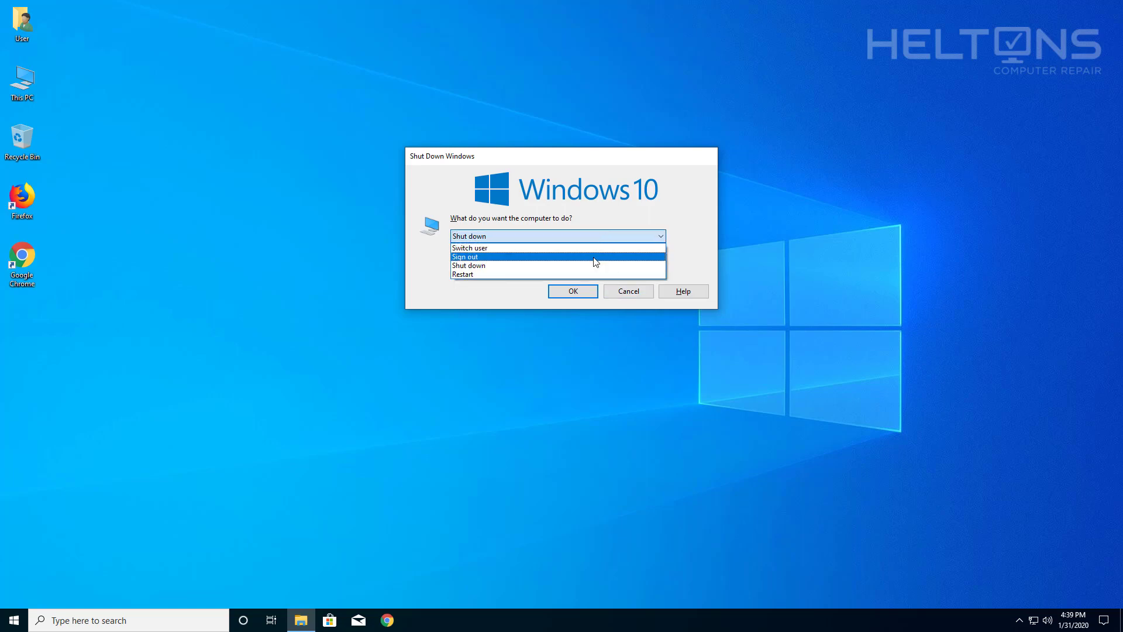
left_click(597, 250)
left_click(581, 294)
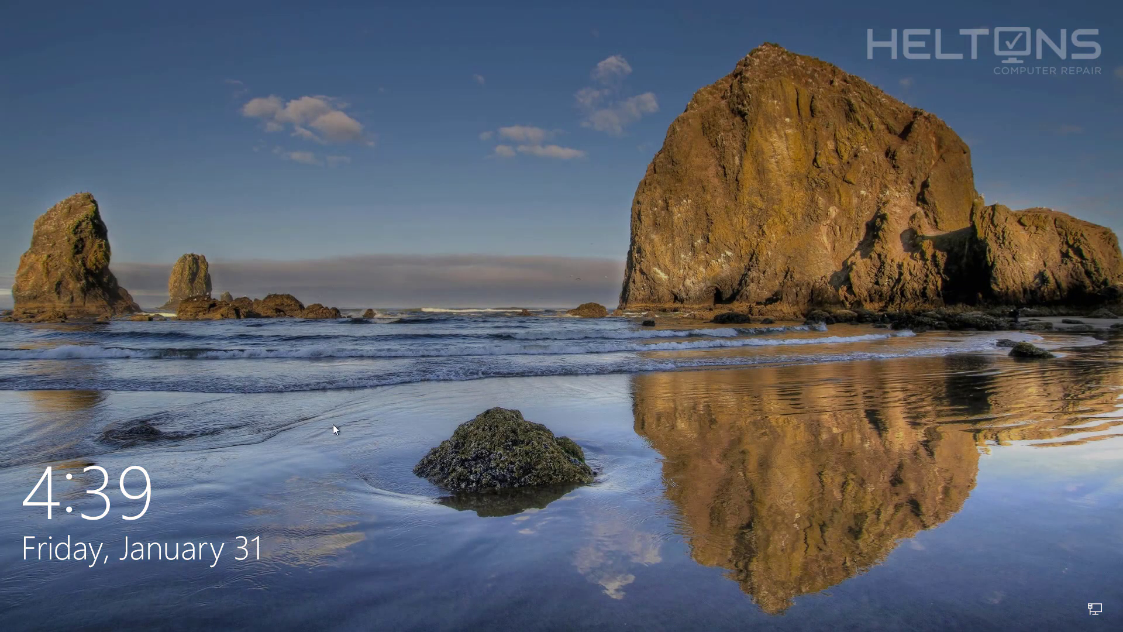
left_click(442, 381)
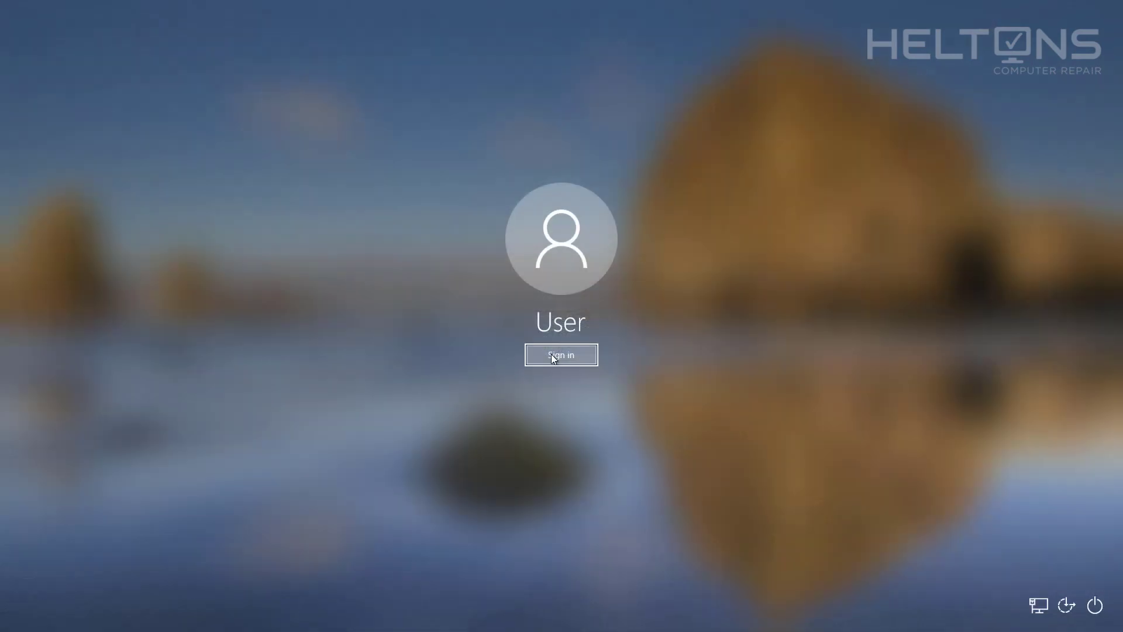
left_click(551, 353)
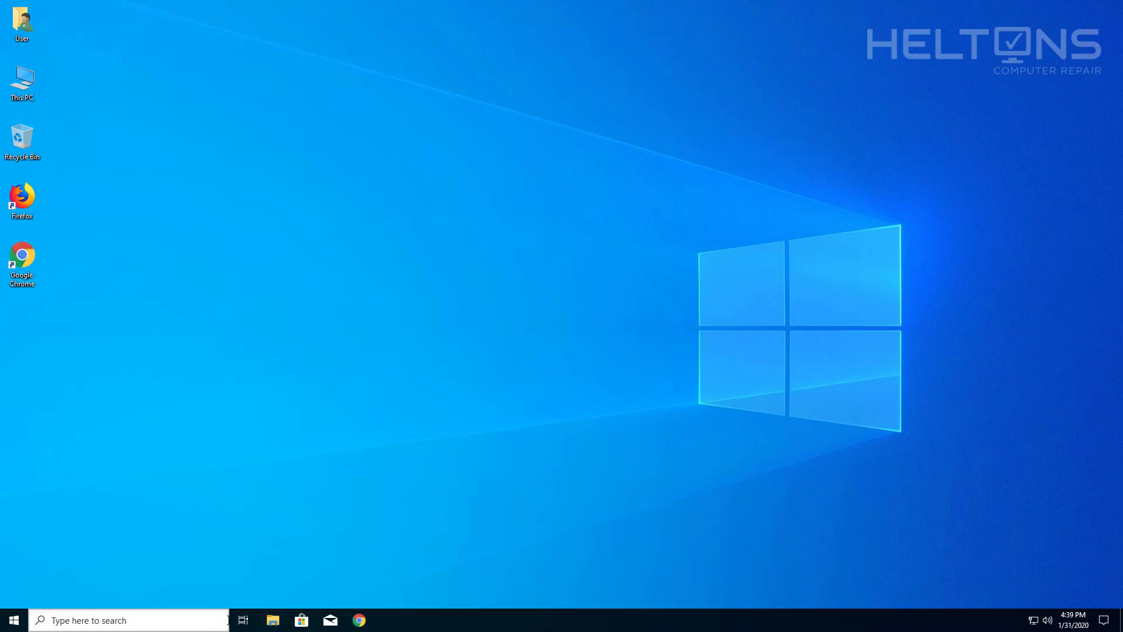
- Search 'group' from the Start menu and launch the Edit group policy result
left_click(17, 624)
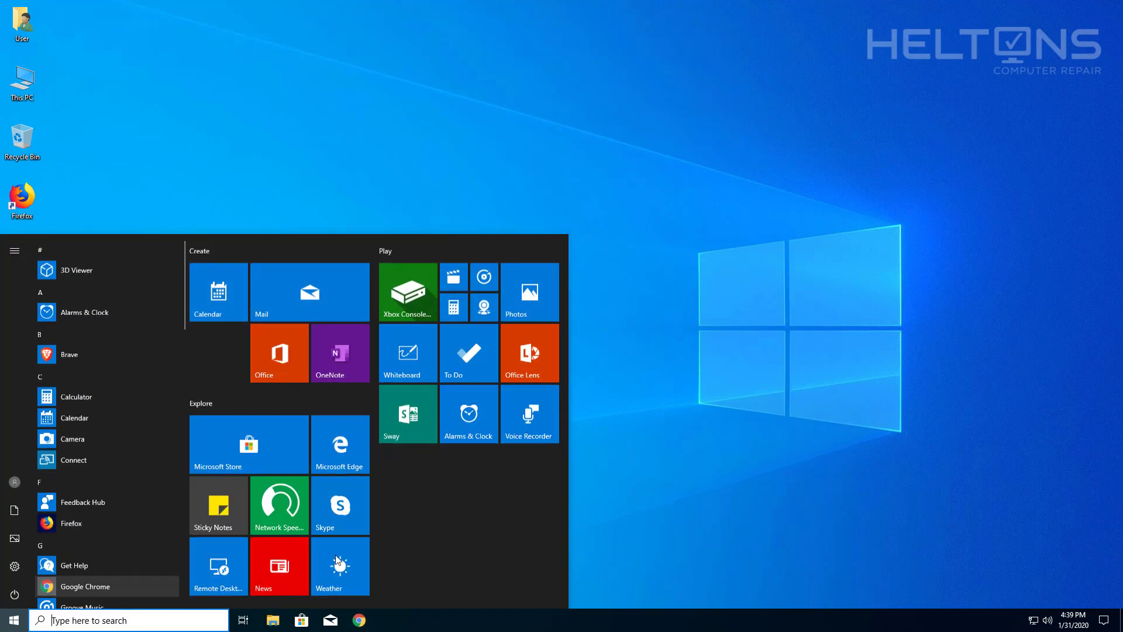
left_click(731, 505)
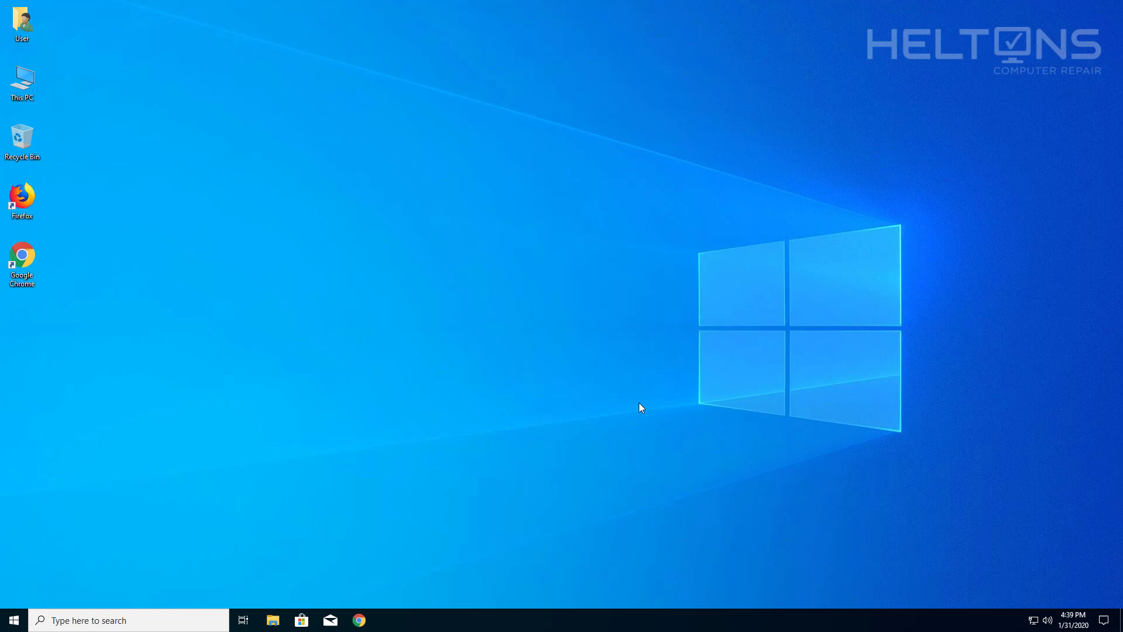
left_click(23, 623)
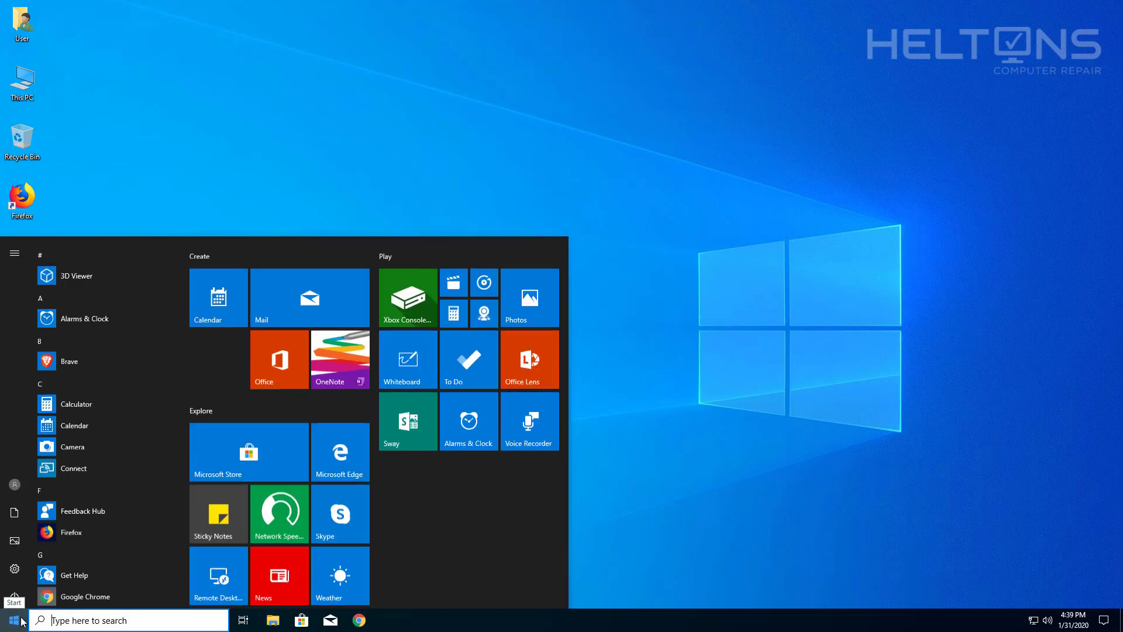
left_click(80, 617)
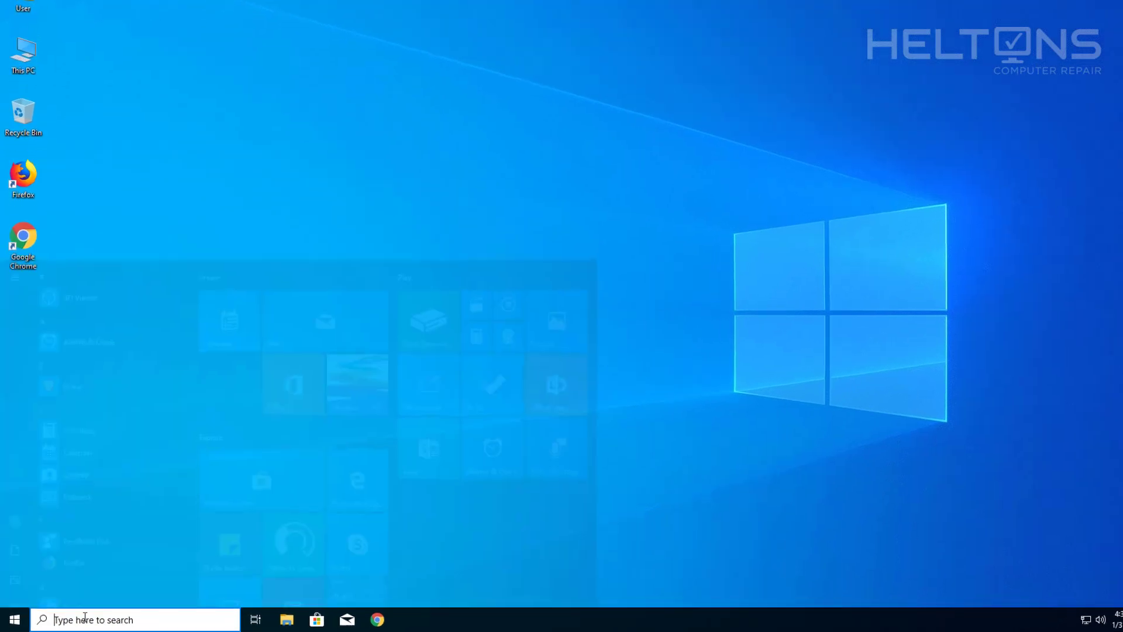
type("gp")
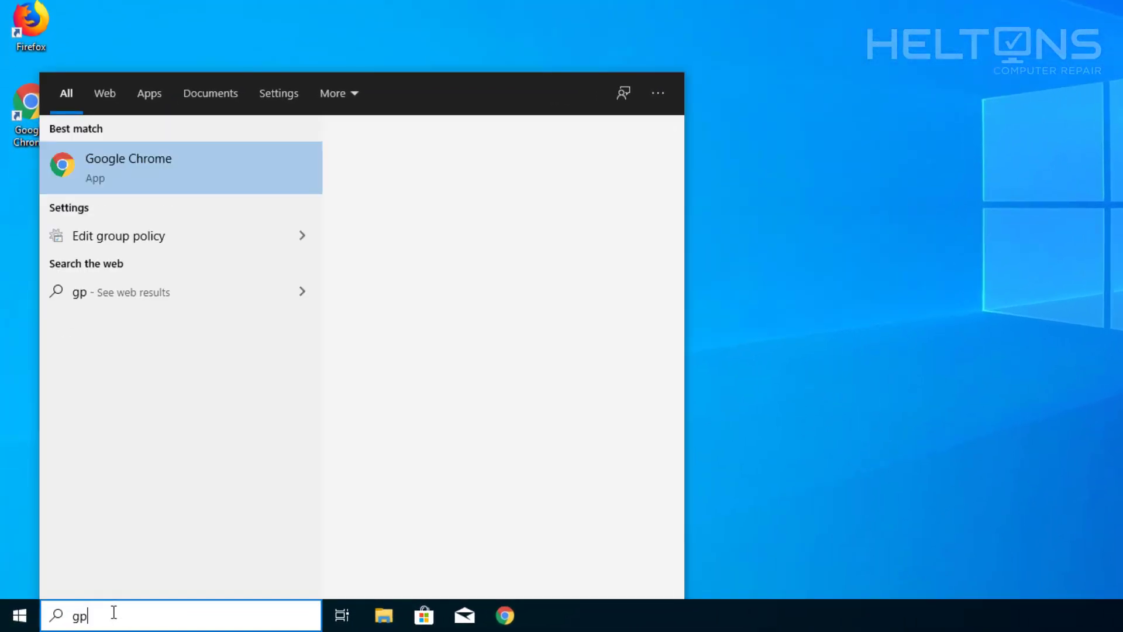
key("BackSpace")
key("BackSpace")
type("group")
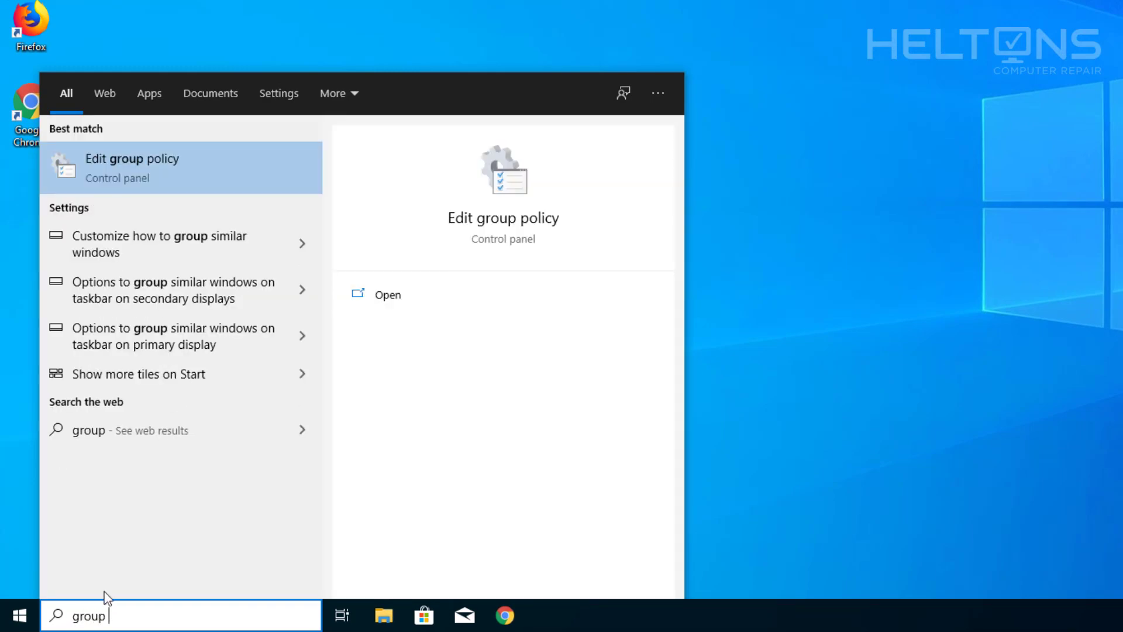
left_click(154, 180)
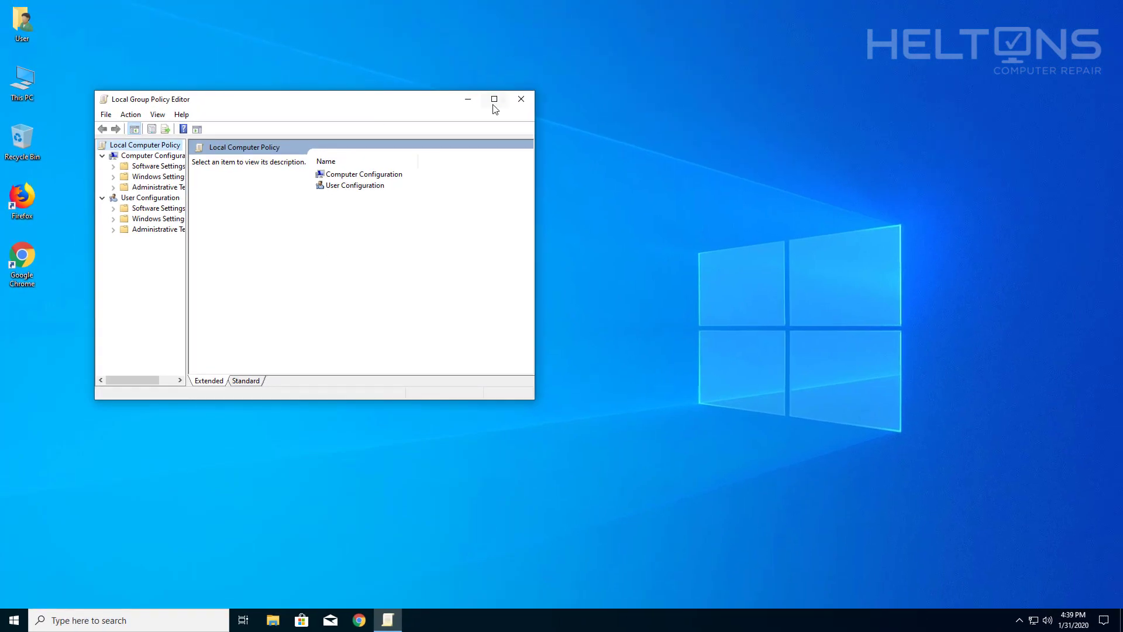
- Maximize the editor and navigate to Administrative Templates > Windows Components > Search
left_click(494, 104)
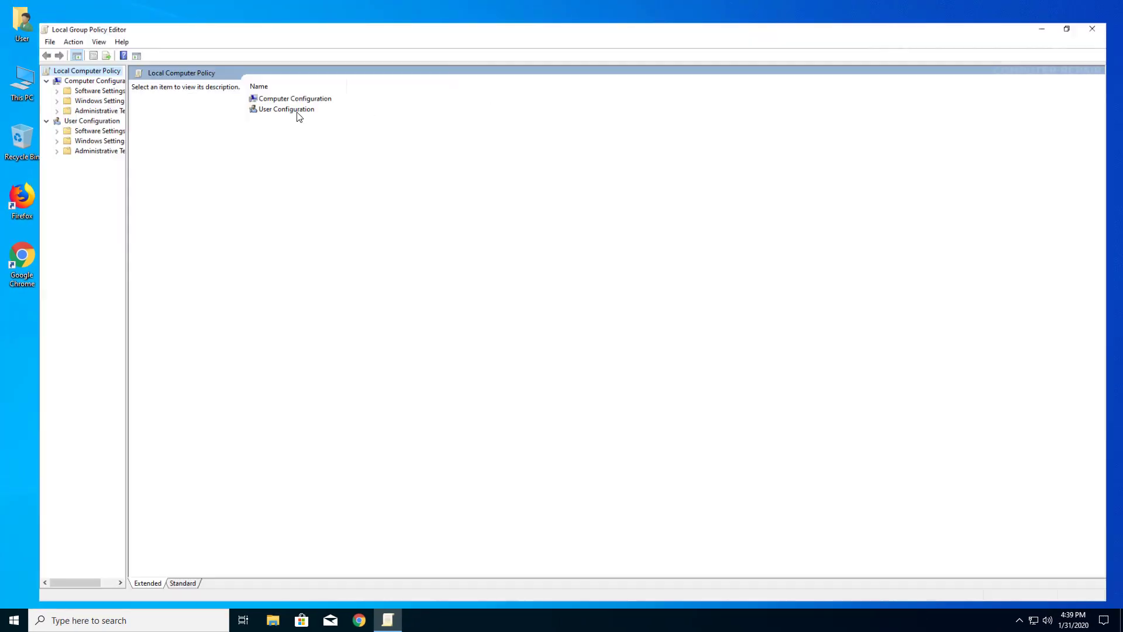
left_click_drag(104, 137, 143, 138)
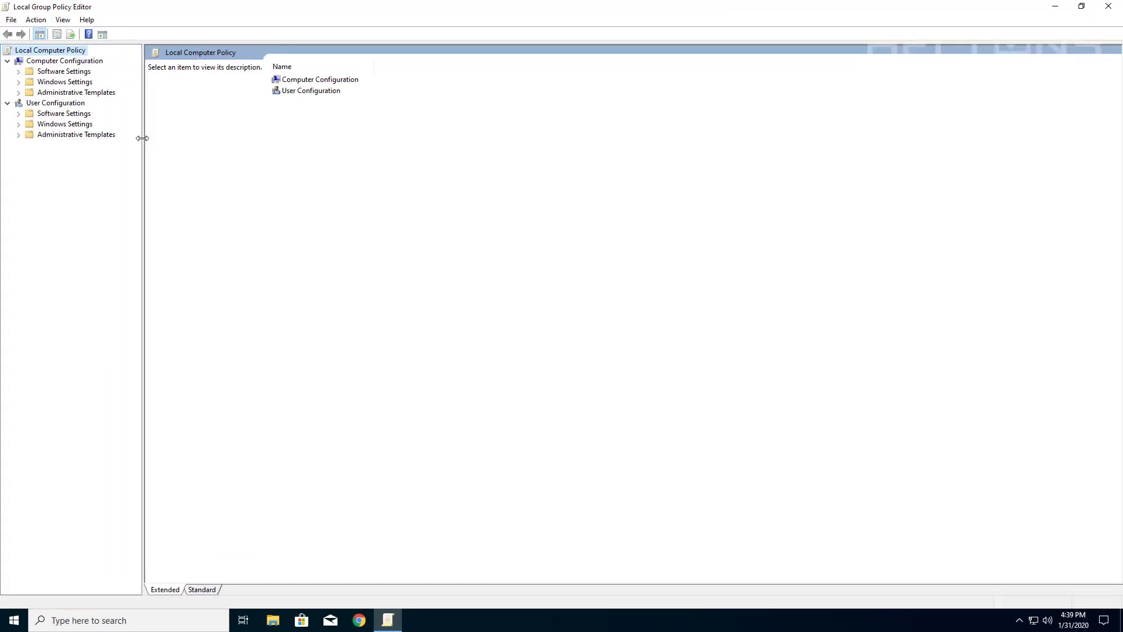
double_click(72, 92)
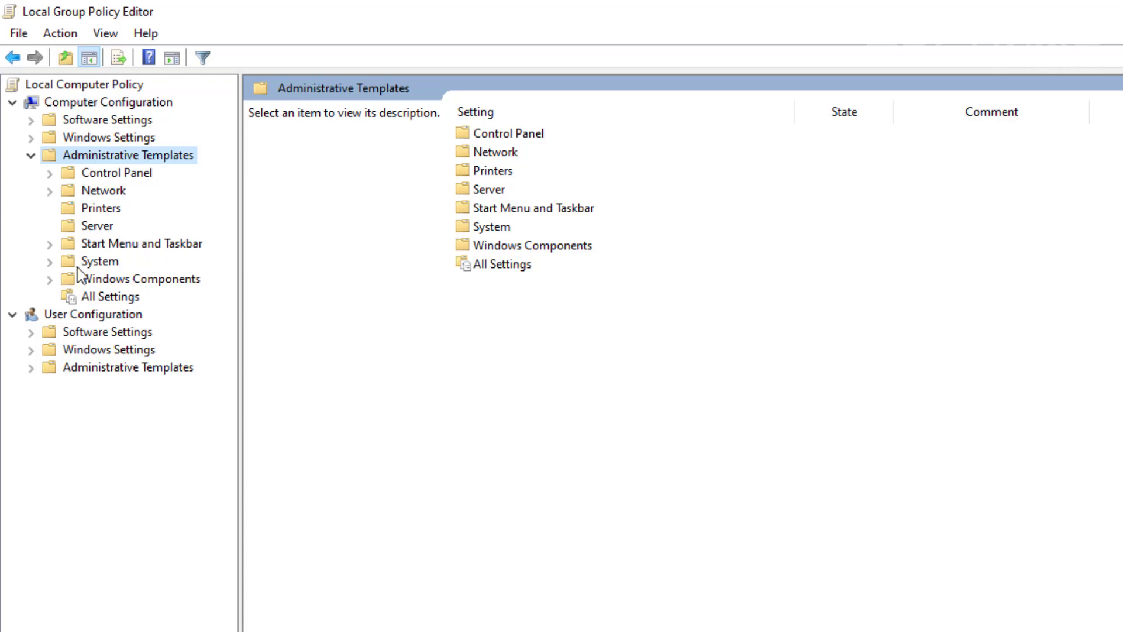
left_click(101, 282)
left_click(100, 286)
scroll(141, 363, "down", 5)
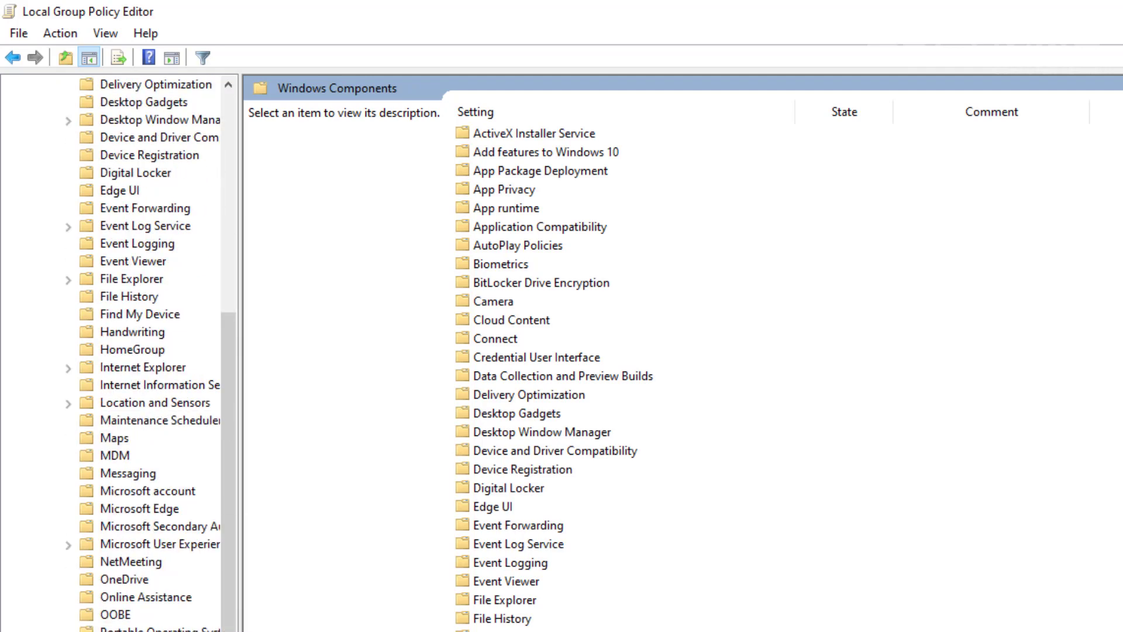
left_click(88, 567)
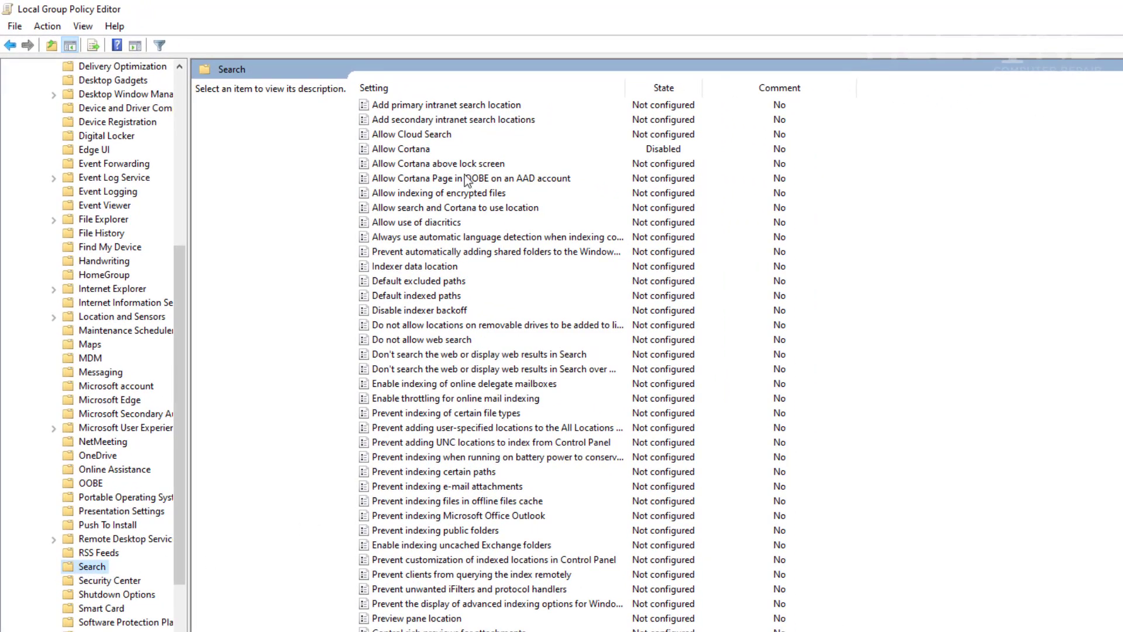
- Set Allow Cortana to Not Configured, apply it, and reopen it to verify
left_click(404, 150)
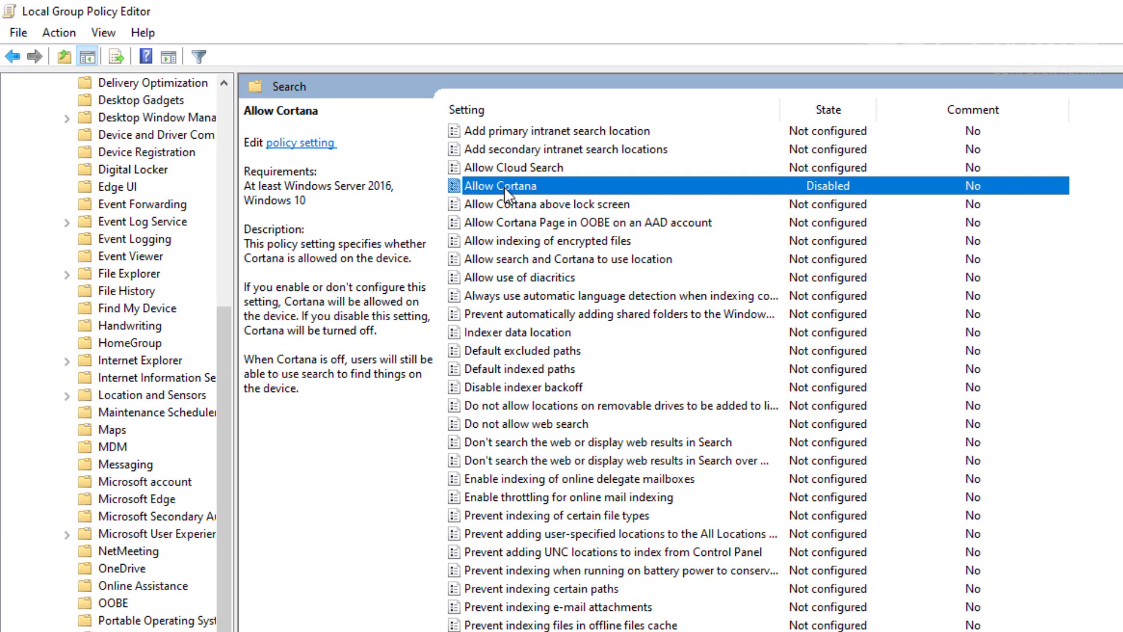
double_click(484, 179)
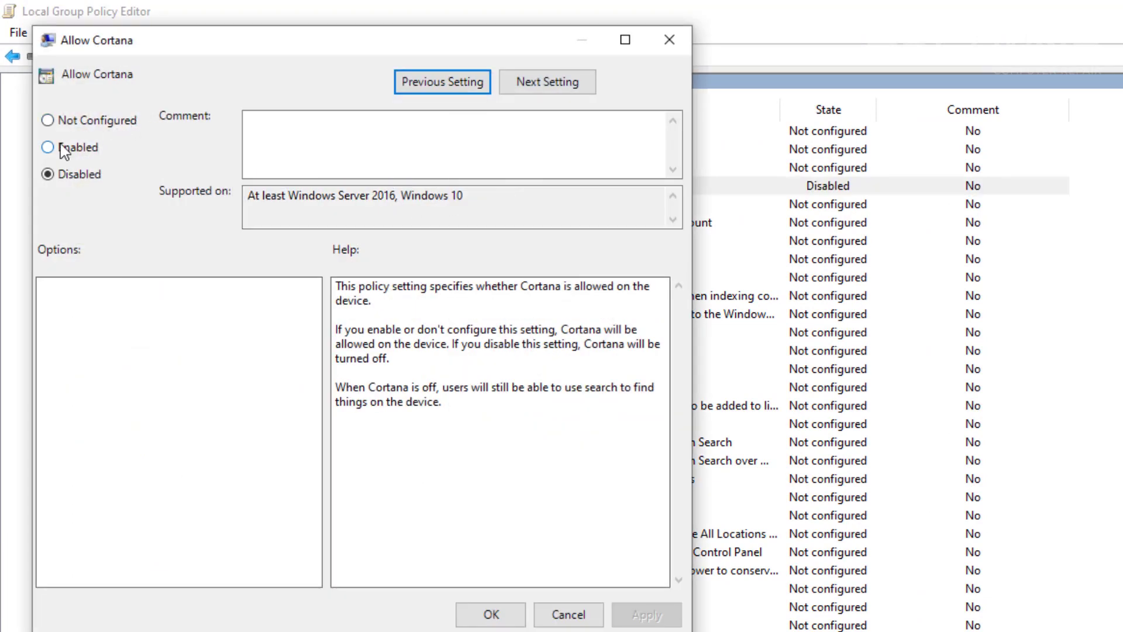
left_click(66, 121)
left_click(643, 614)
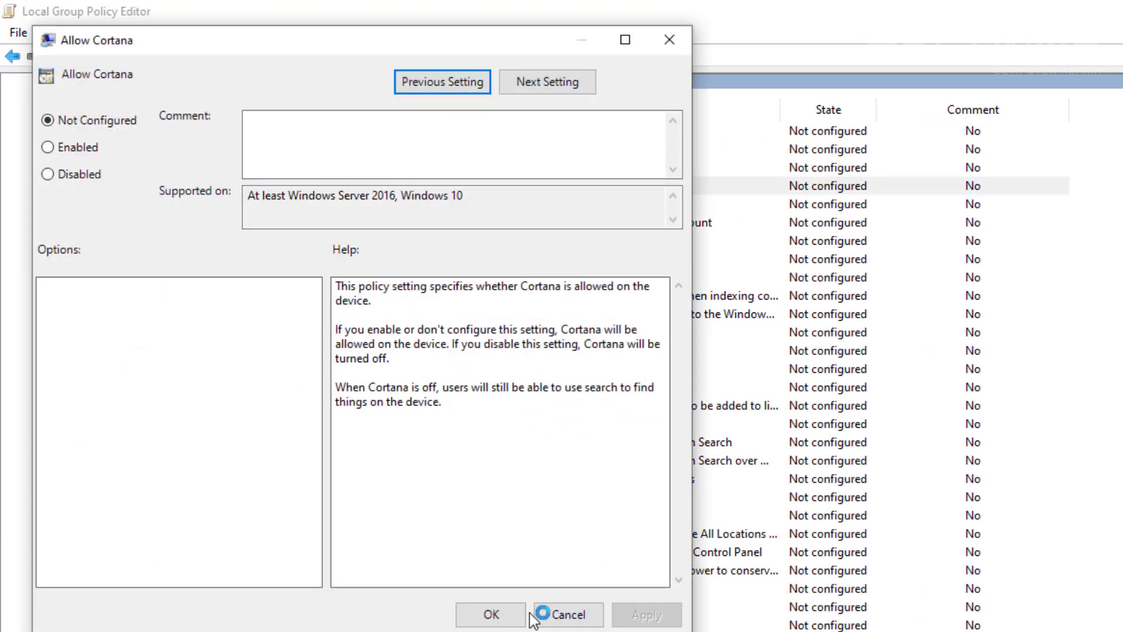
left_click(492, 613)
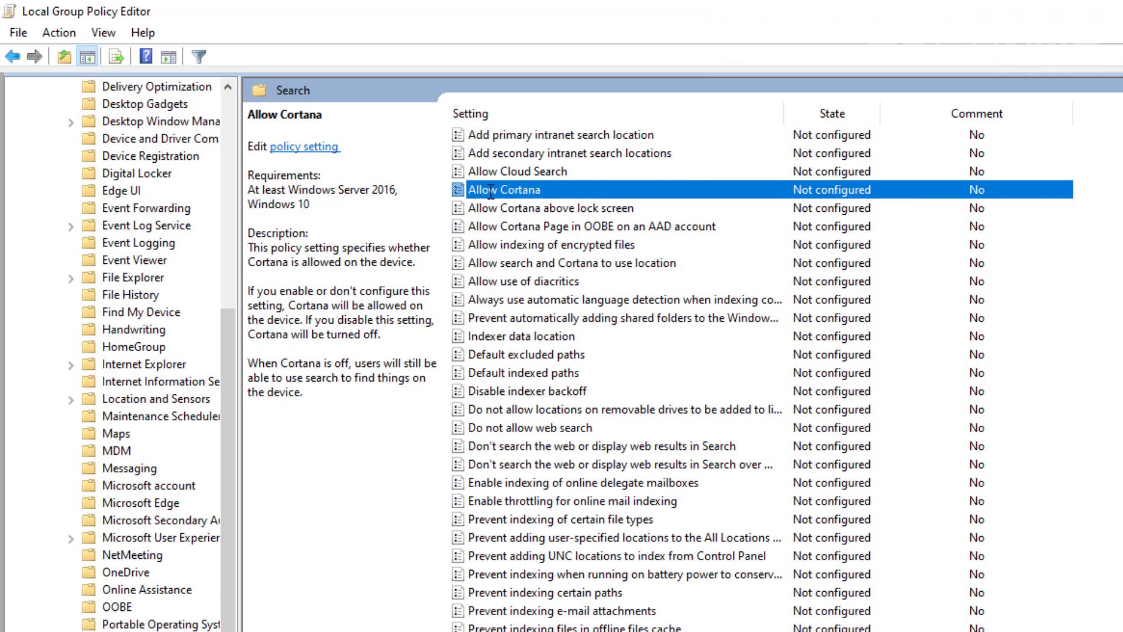
double_click(489, 192)
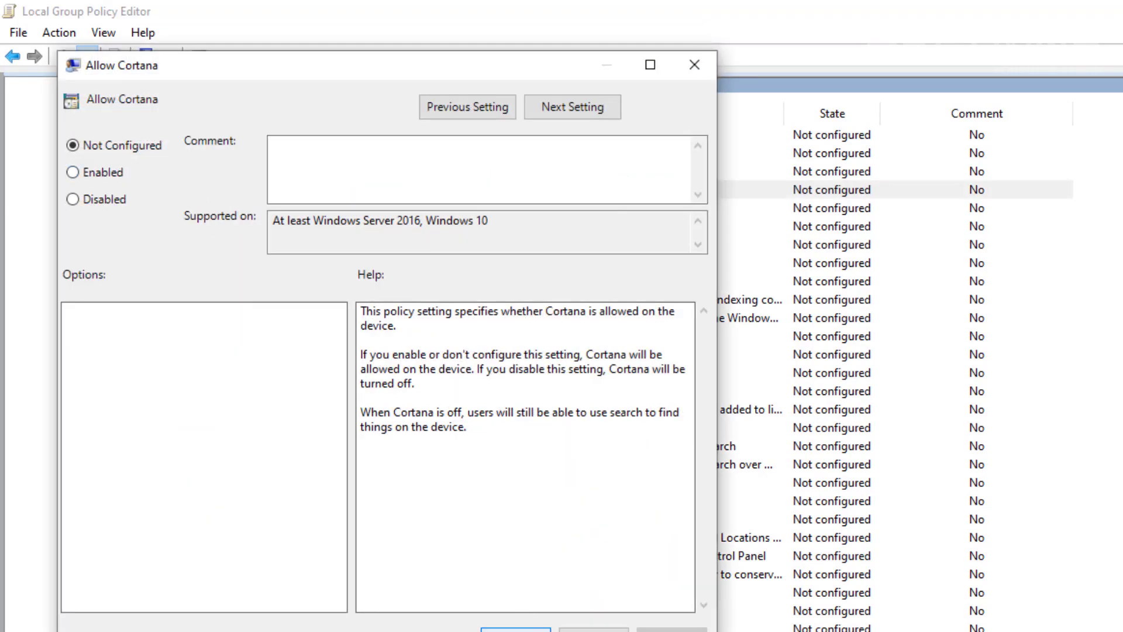
left_click(526, 629)
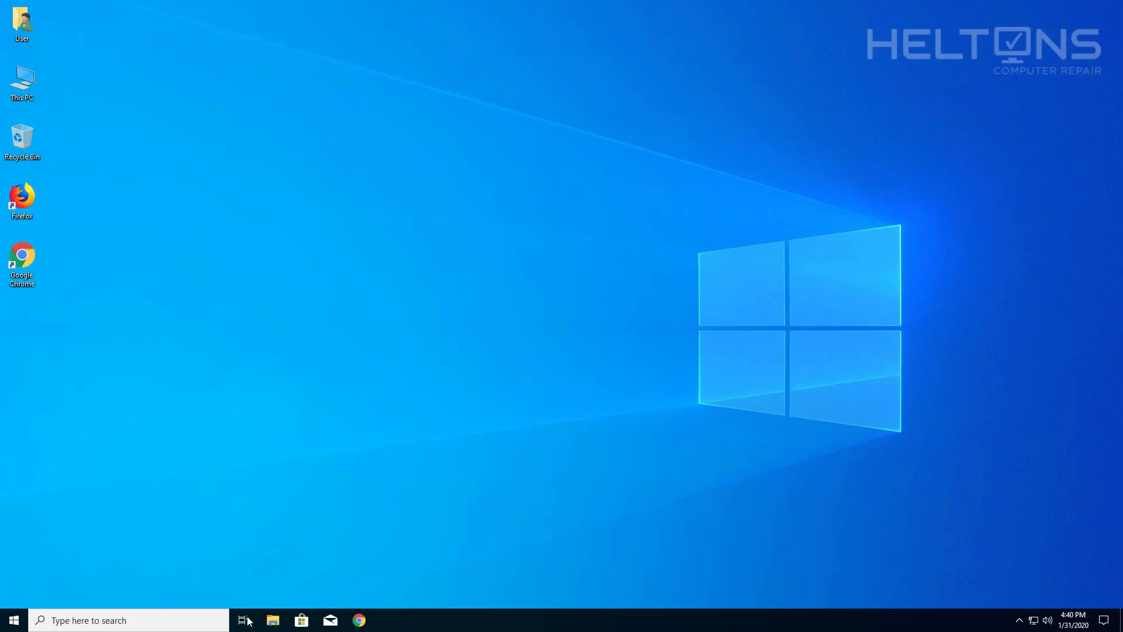
- Sign out via the Alt+F4 Shut Down Windows dialog and sign back in
left_click(21, 622)
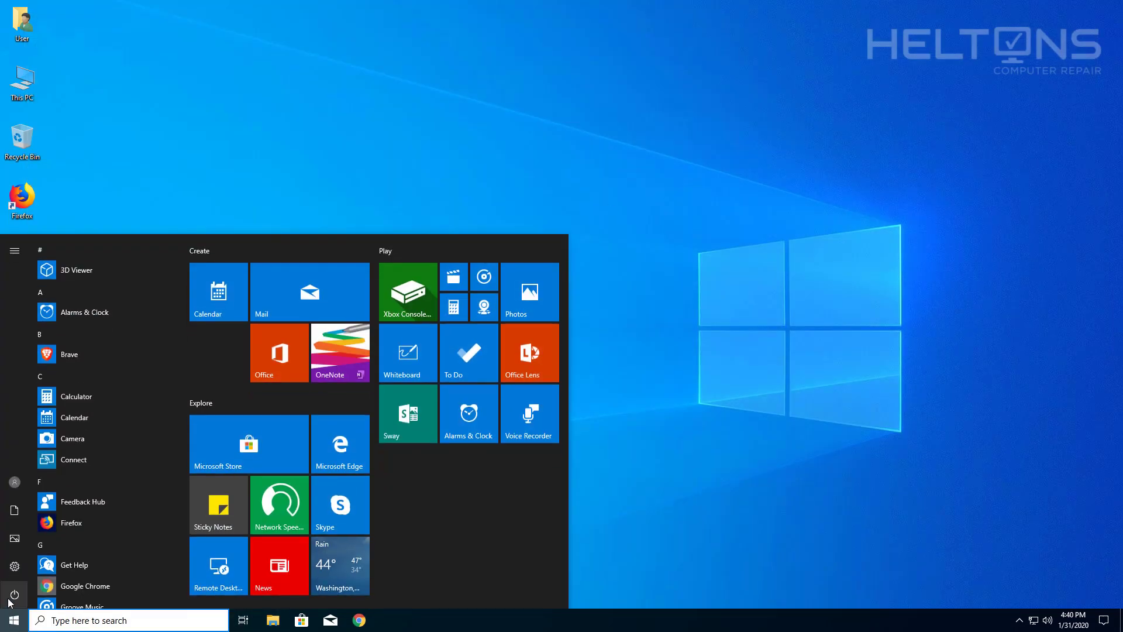
left_click(681, 381)
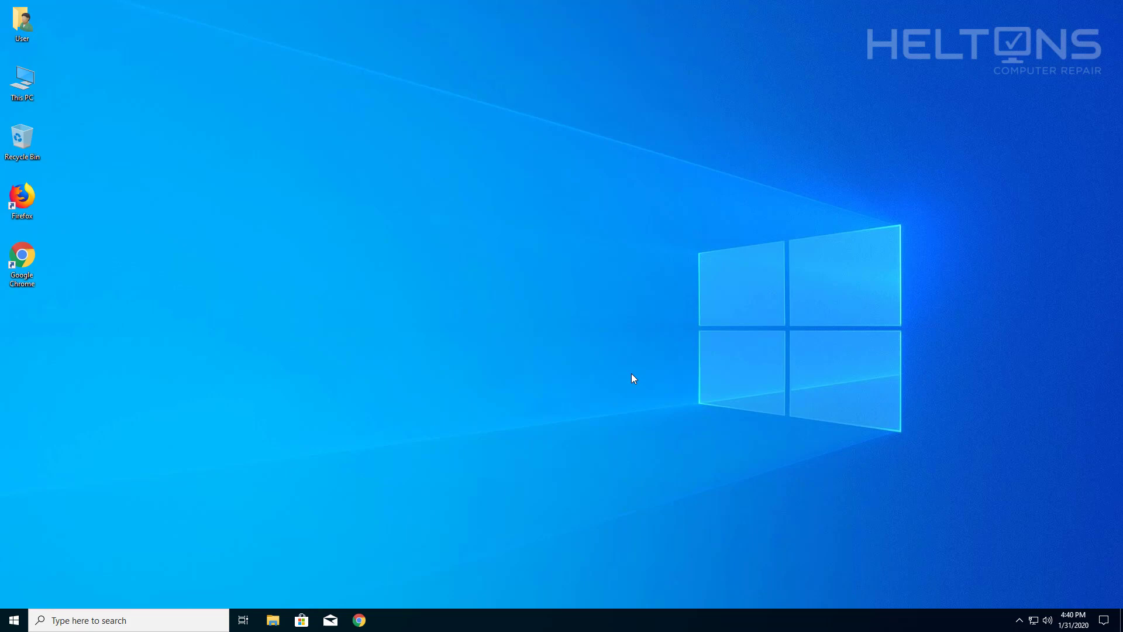
key("alt+F4")
left_click(556, 236)
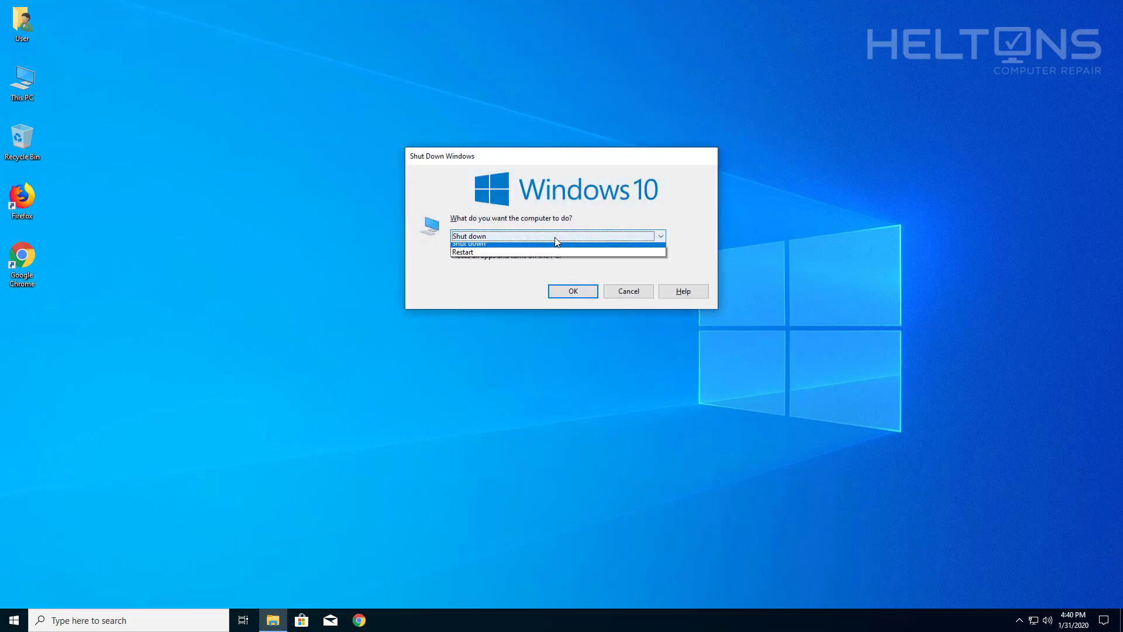
left_click(541, 257)
left_click(591, 293)
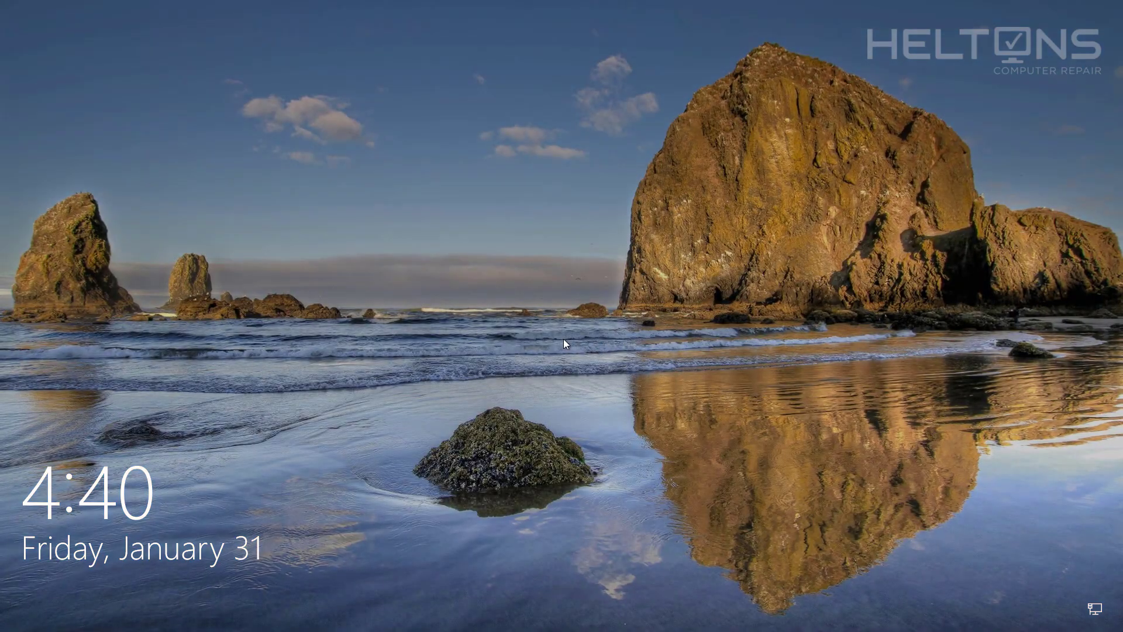
left_click(563, 344)
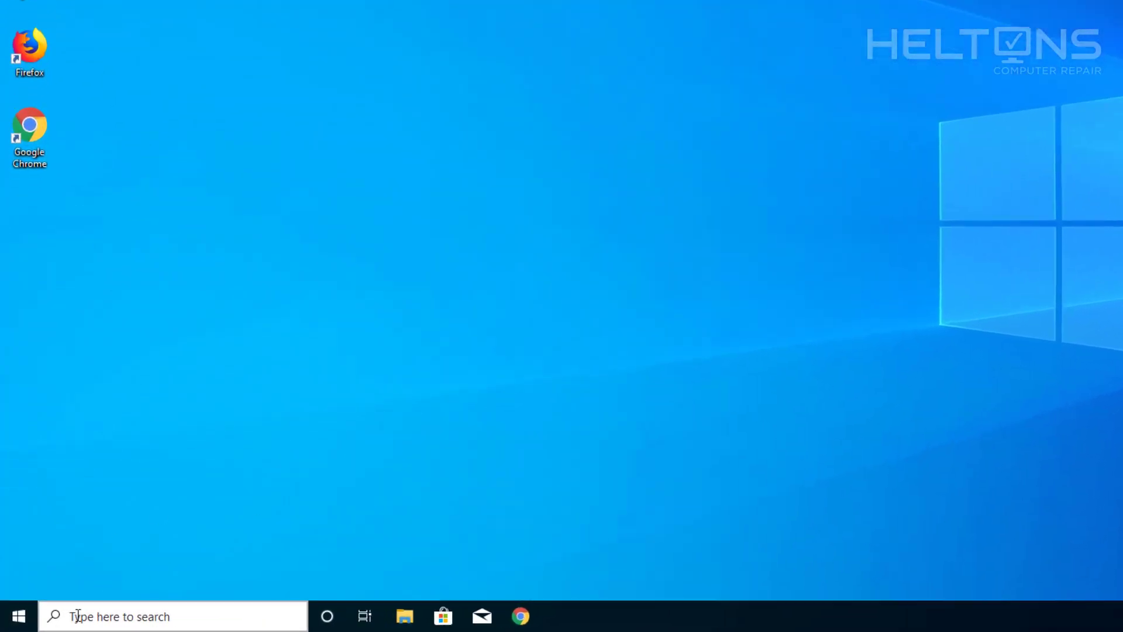
- Search 'regedit', run Registry Editor with UAC approval, and maximize it
left_click(67, 619)
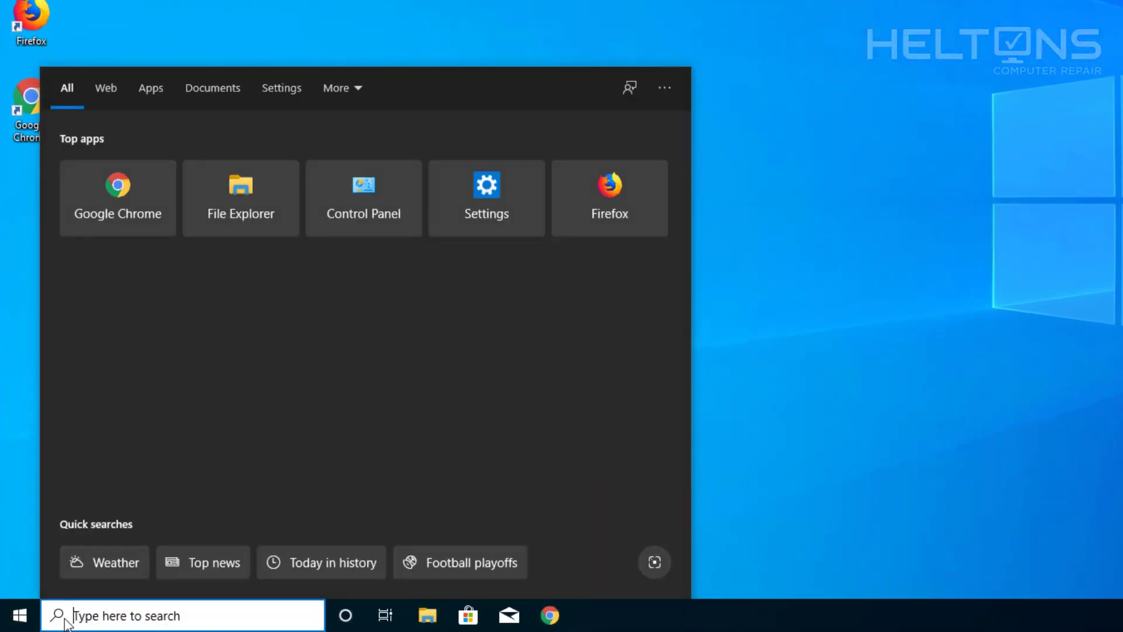
left_click(15, 615)
left_click(15, 615)
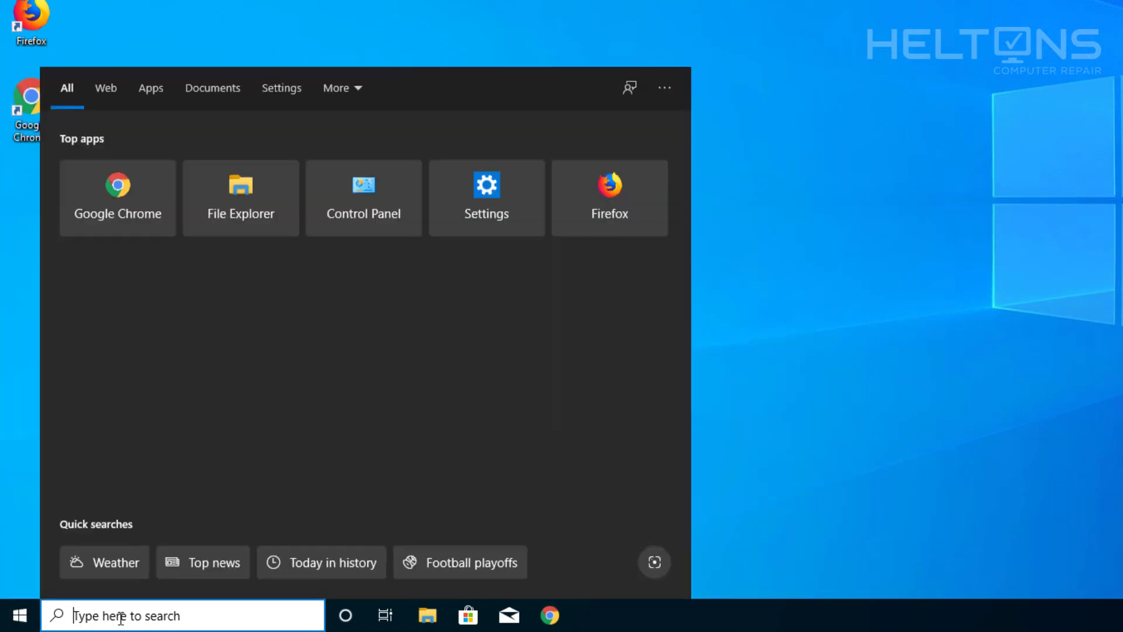
type("regedit")
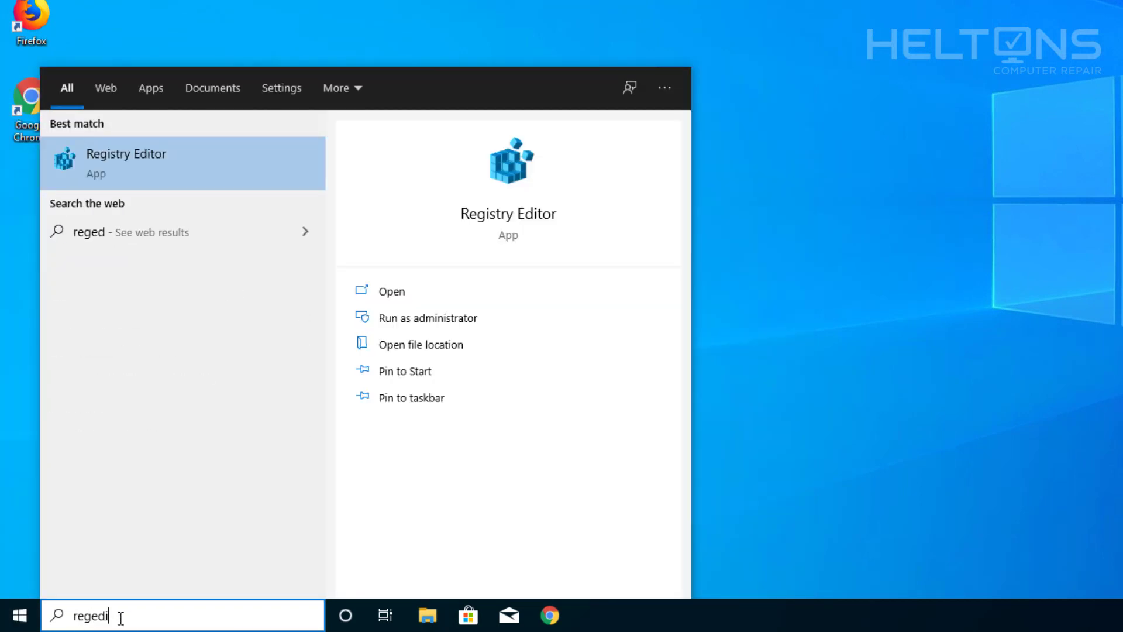
left_click(127, 156)
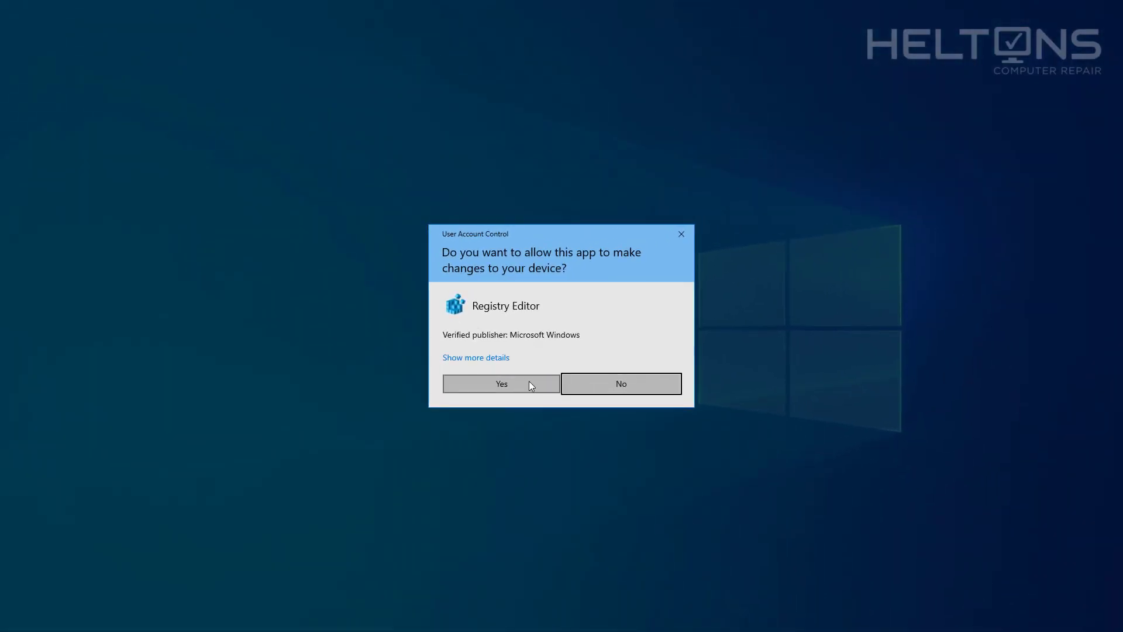
left_click(529, 380)
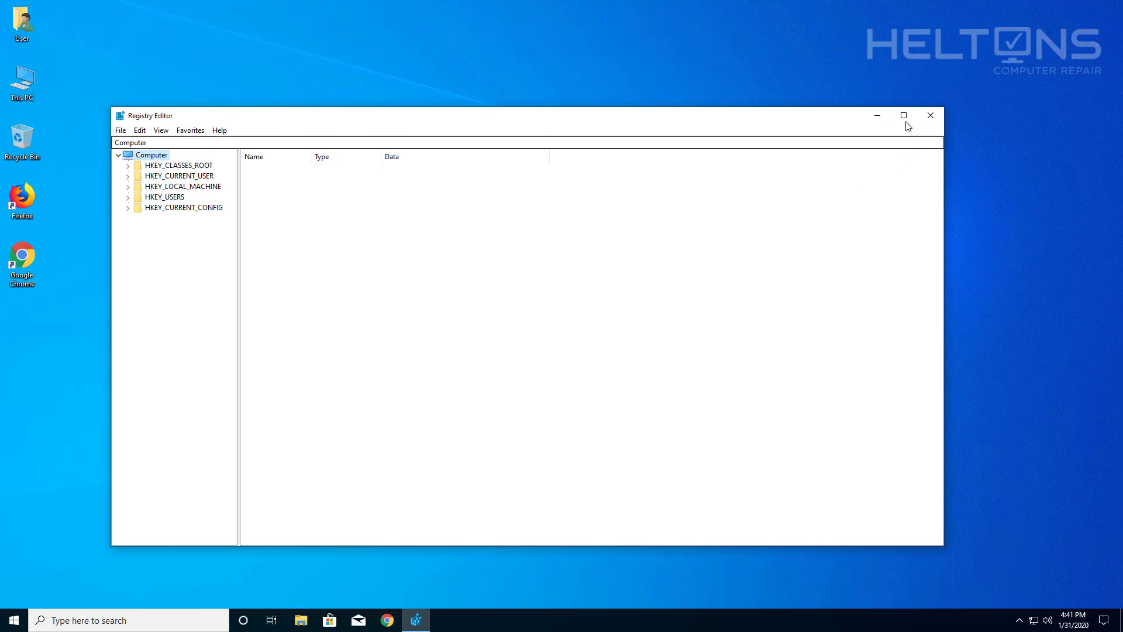
left_click(903, 116)
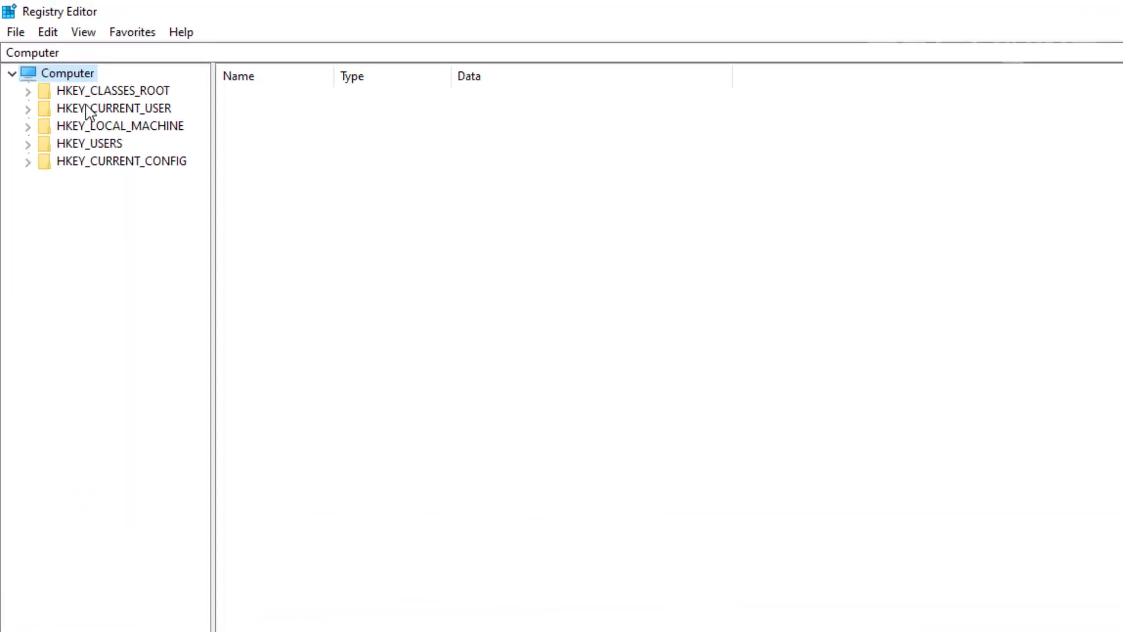
- Expand HKEY_LOCAL_MACHINE > SOFTWARE > Policies > Microsoft > Windows in the key tree
double_click(96, 126)
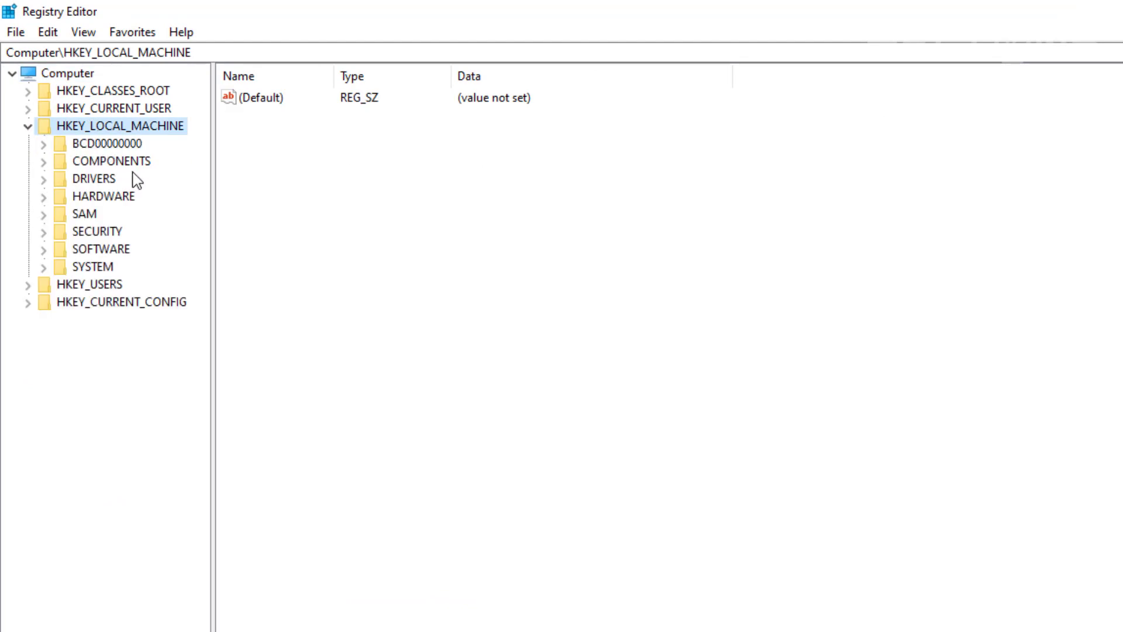
double_click(114, 250)
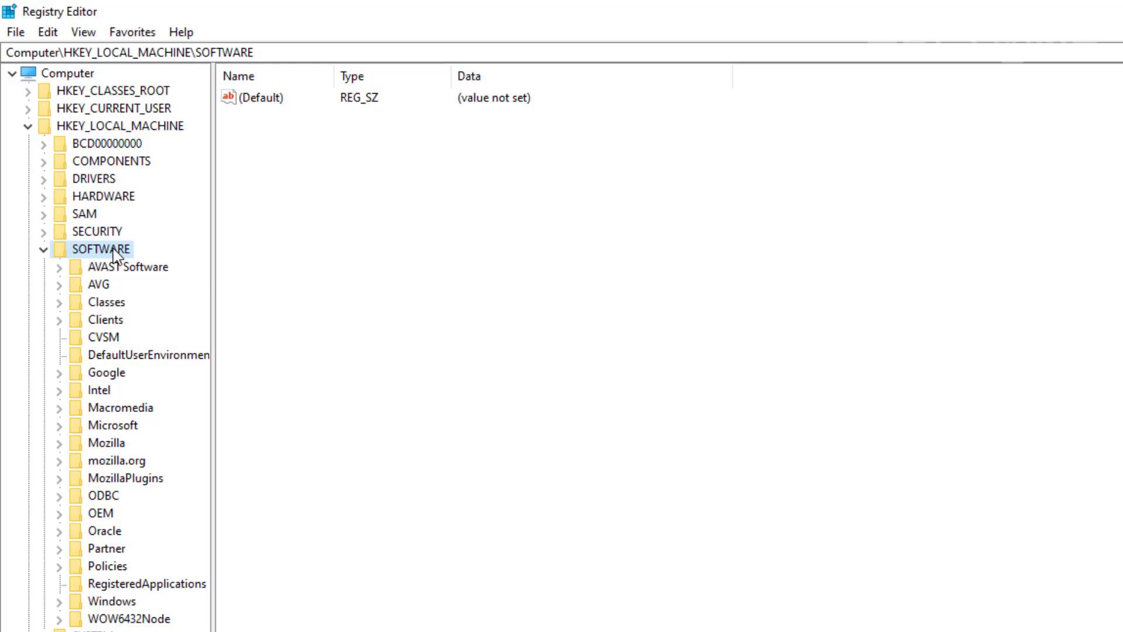
double_click(108, 566)
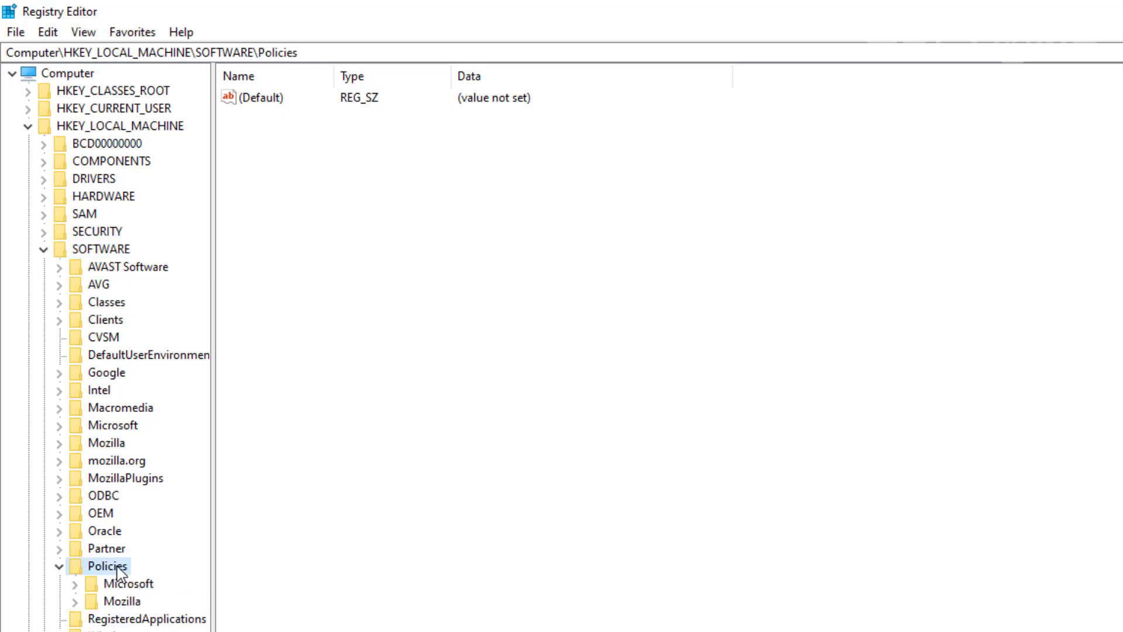
double_click(127, 583)
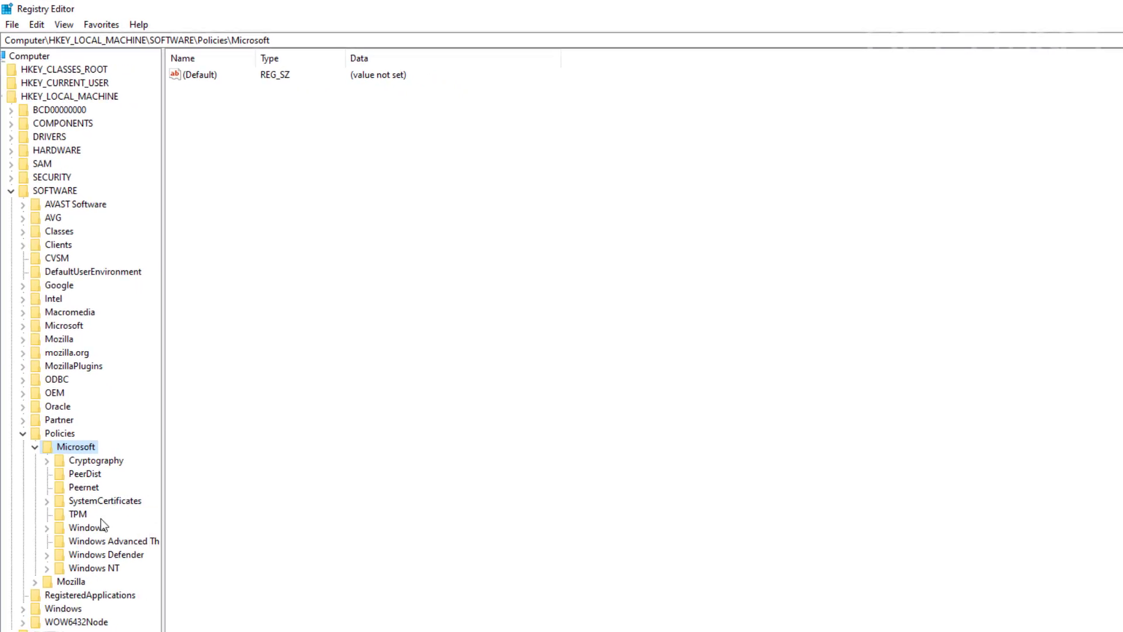
double_click(95, 525)
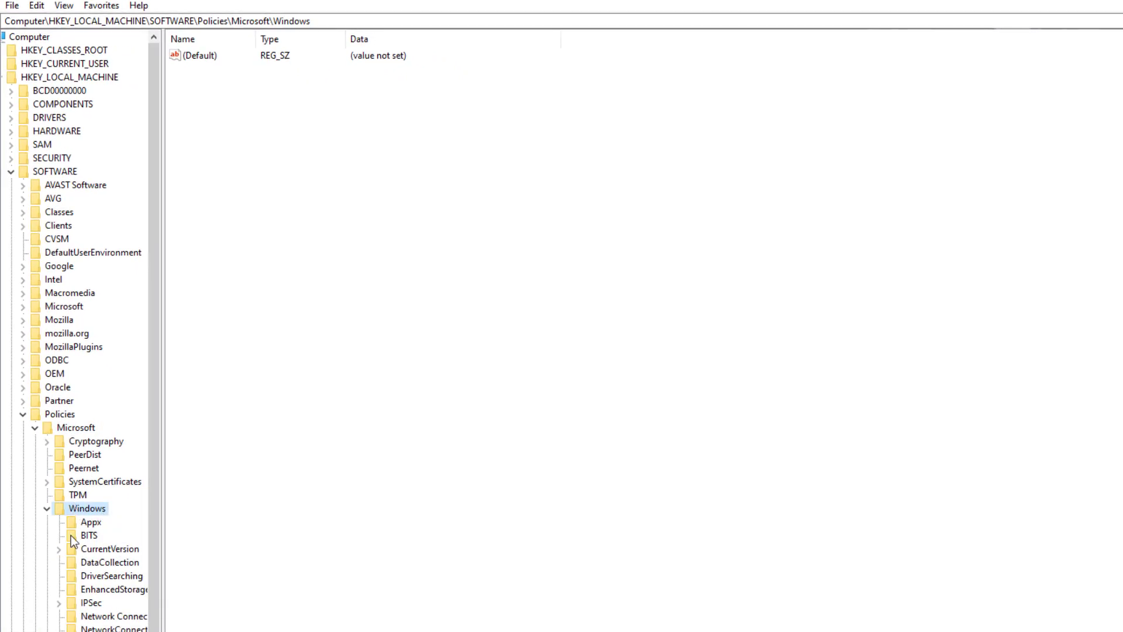
left_click_drag(47, 592, 82, 589)
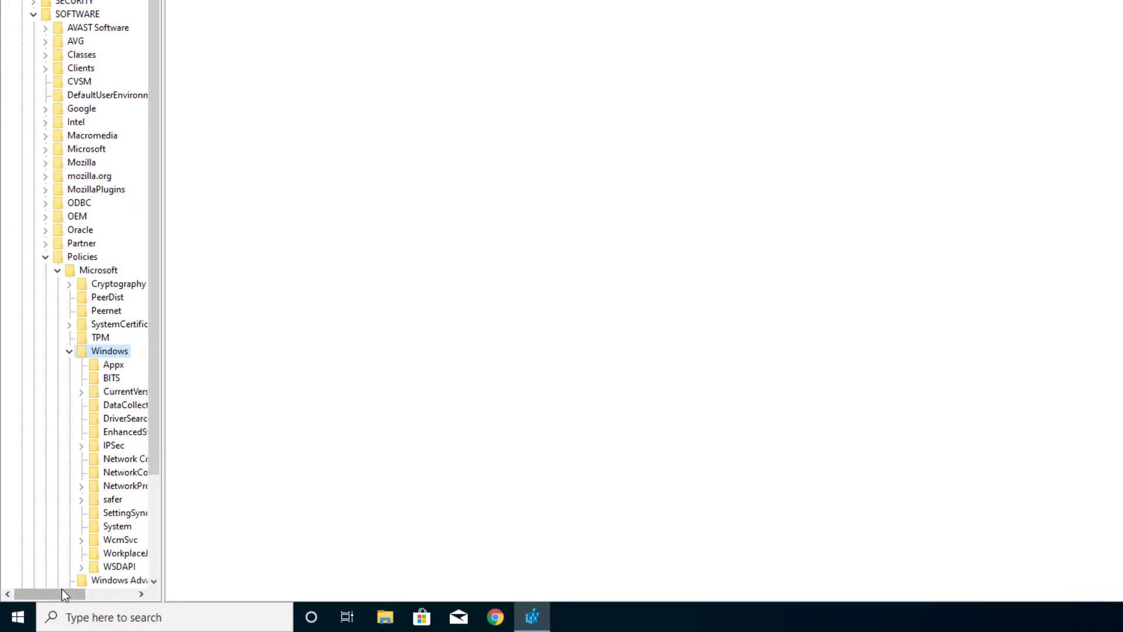
left_click_drag(149, 440, 131, 572)
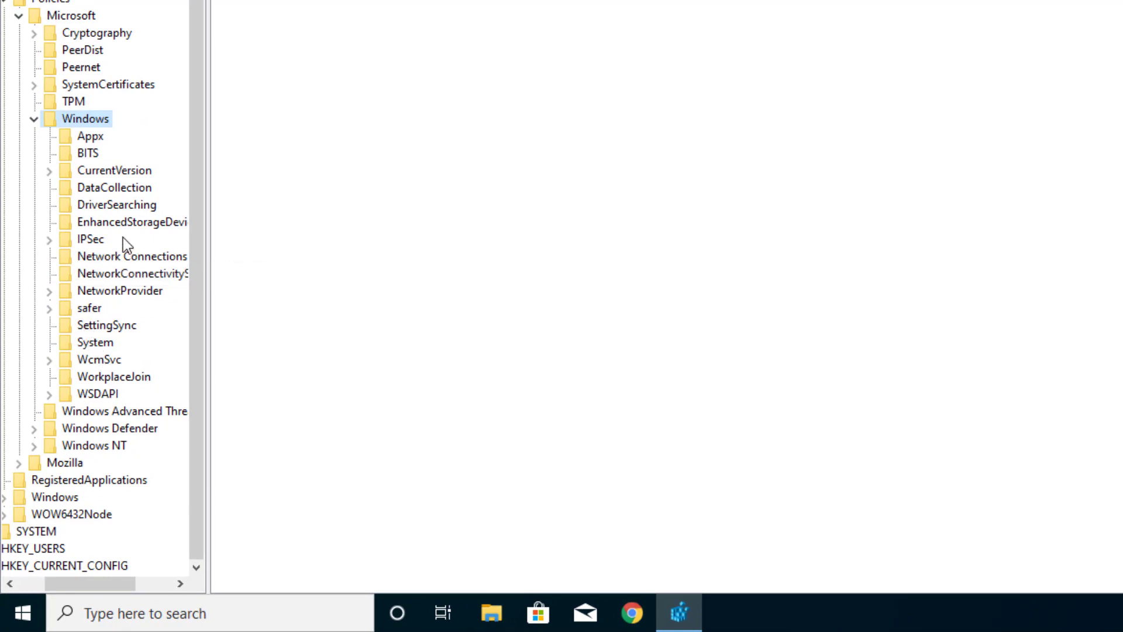
- Create a new key named 'Windows Search' under the Windows key
right_click(90, 122)
mouse_move(231, 160)
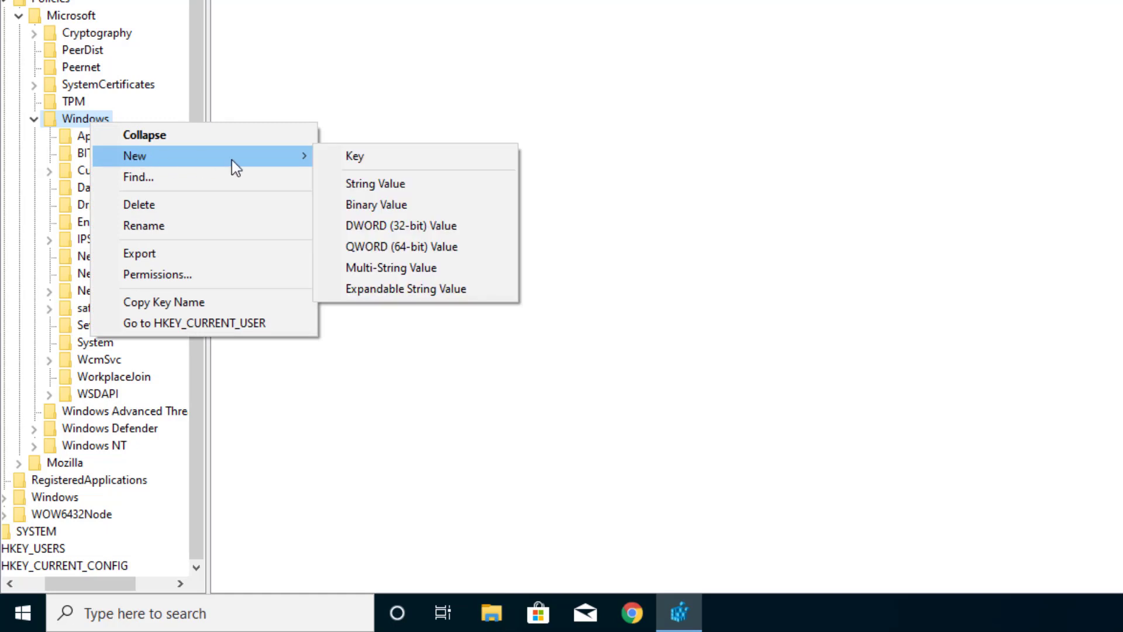
left_click(351, 156)
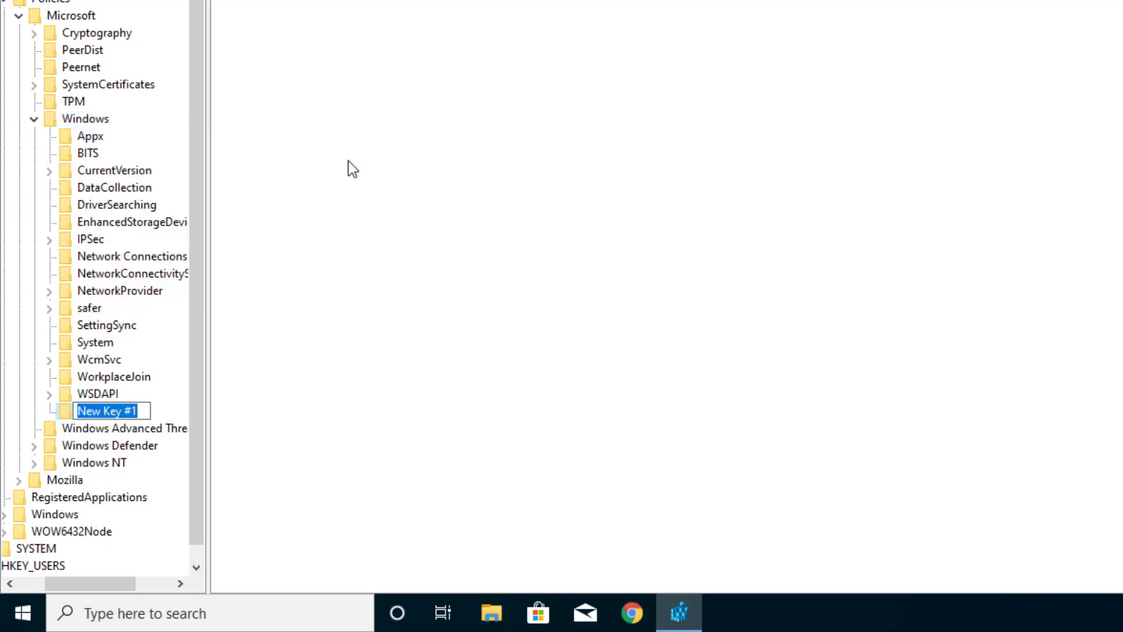
type("Wi")
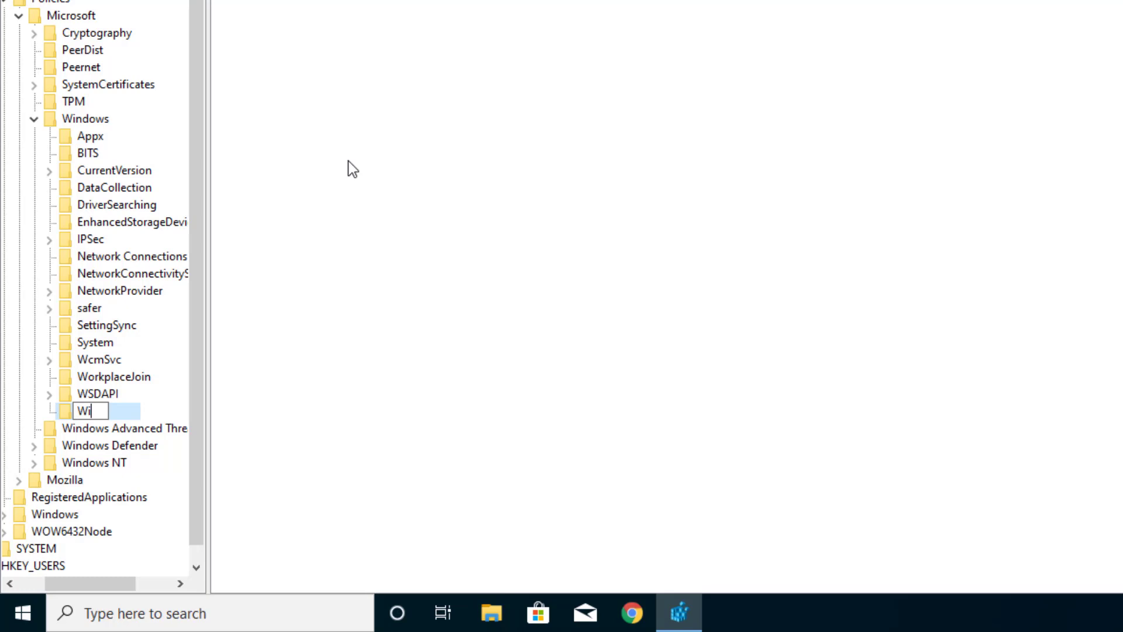
type("ndows Search")
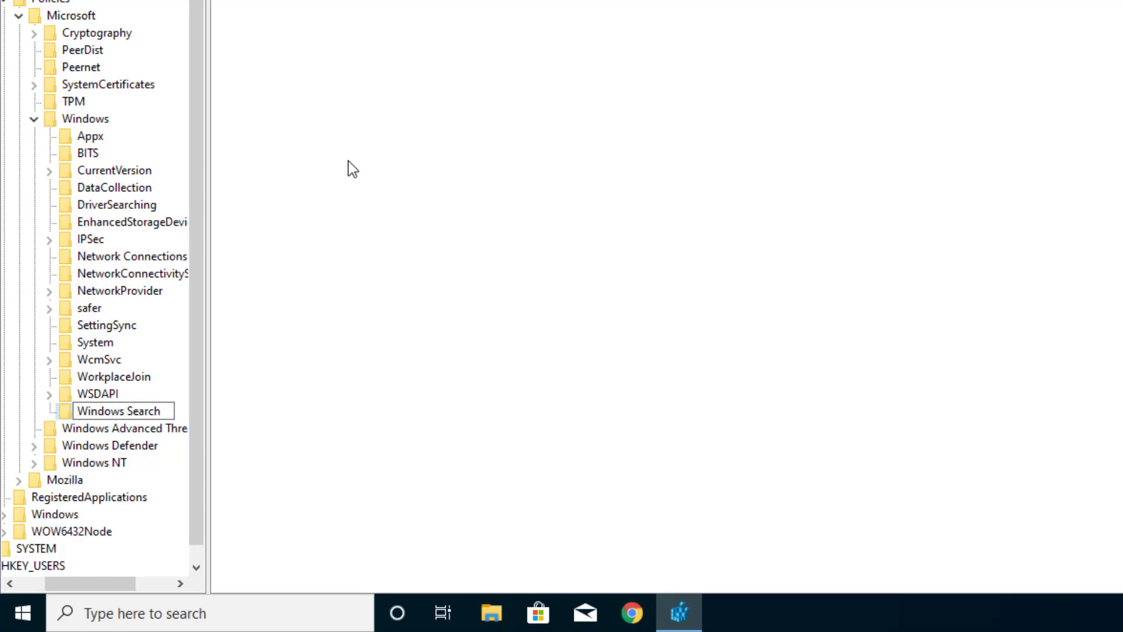
key("Return")
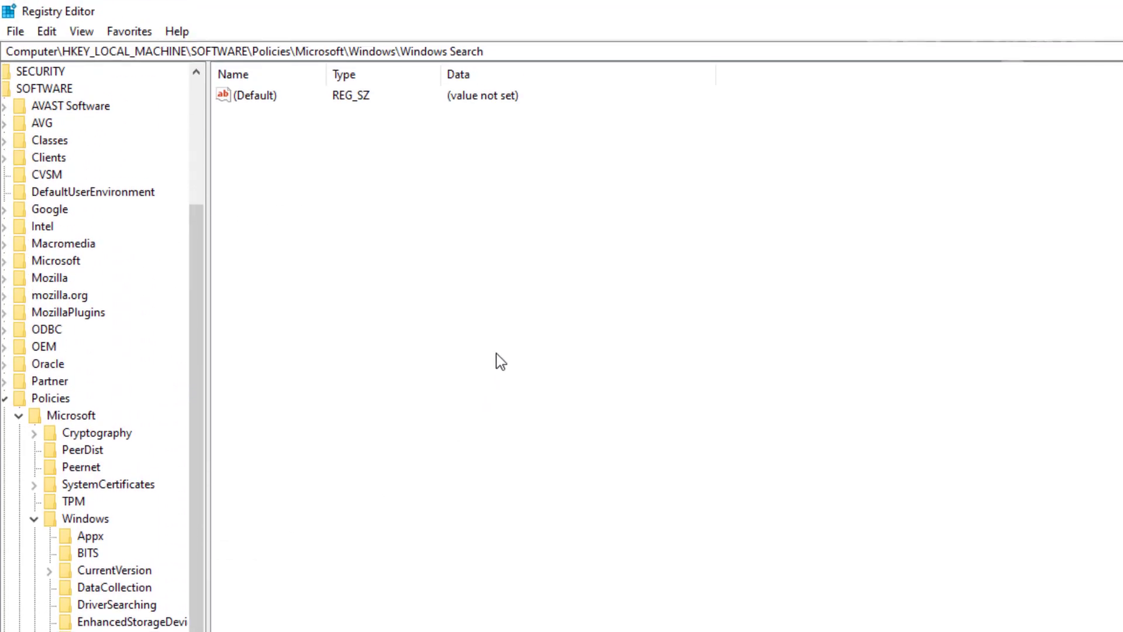
- Add a DWORD (32-bit) value named 'AllowCortana' inside Windows Search
right_click(496, 353)
mouse_move(568, 377)
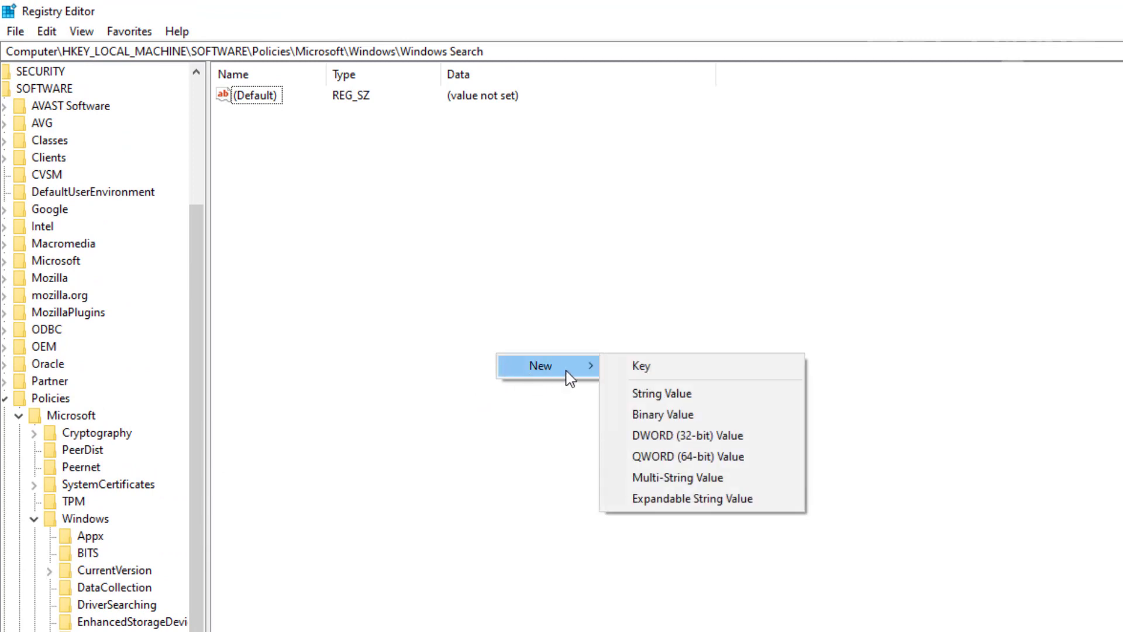
left_click(700, 441)
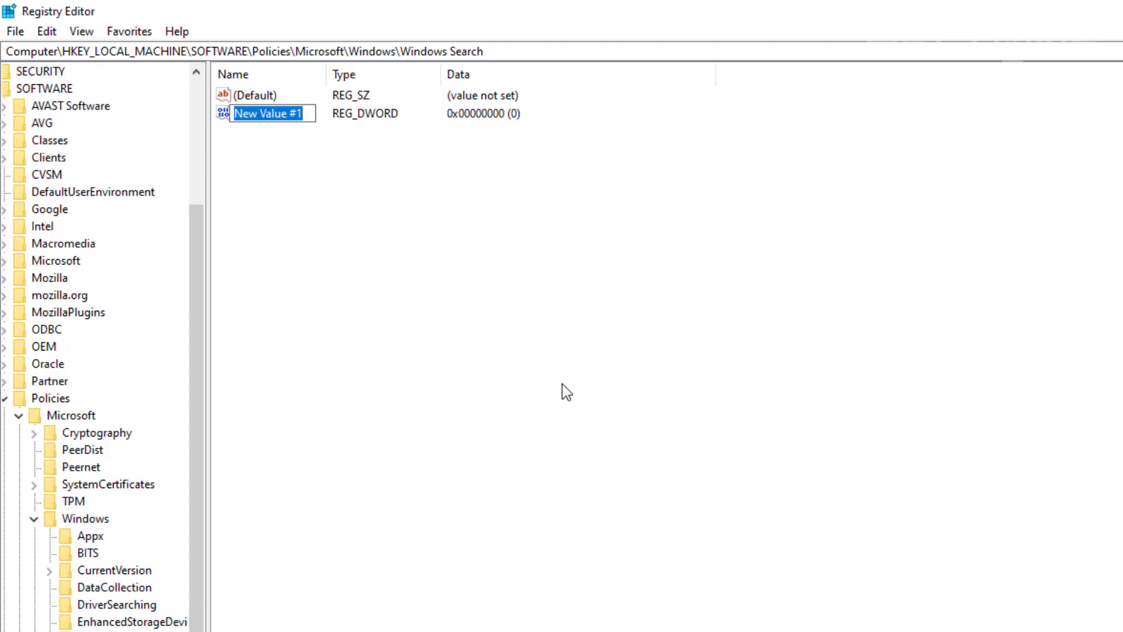
type("AllowCor")
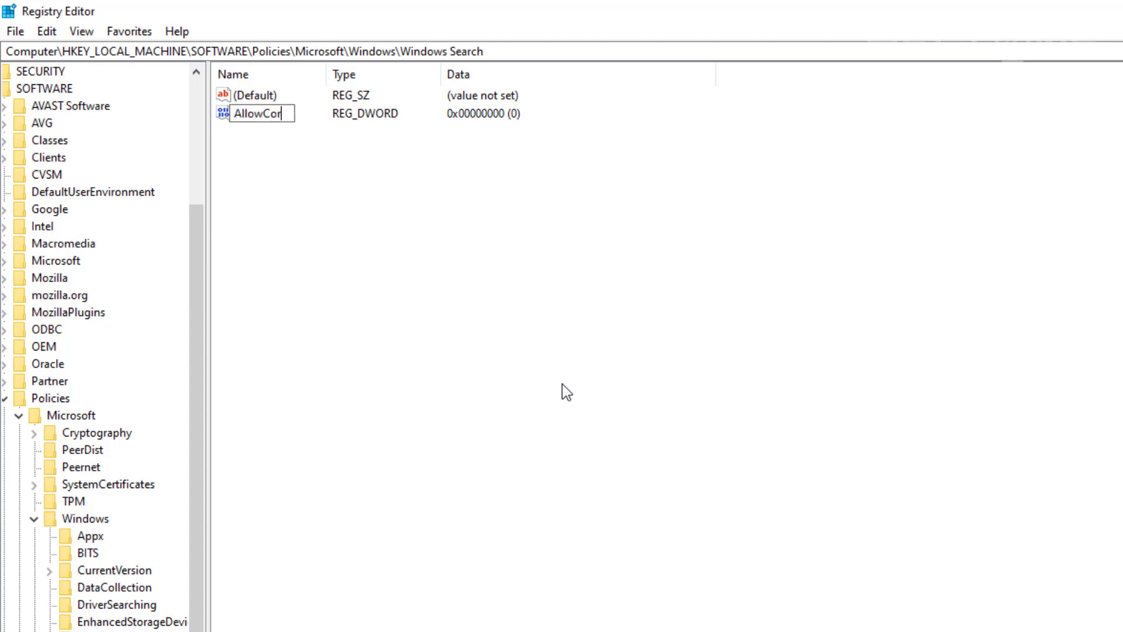
type("tana")
key("Return")
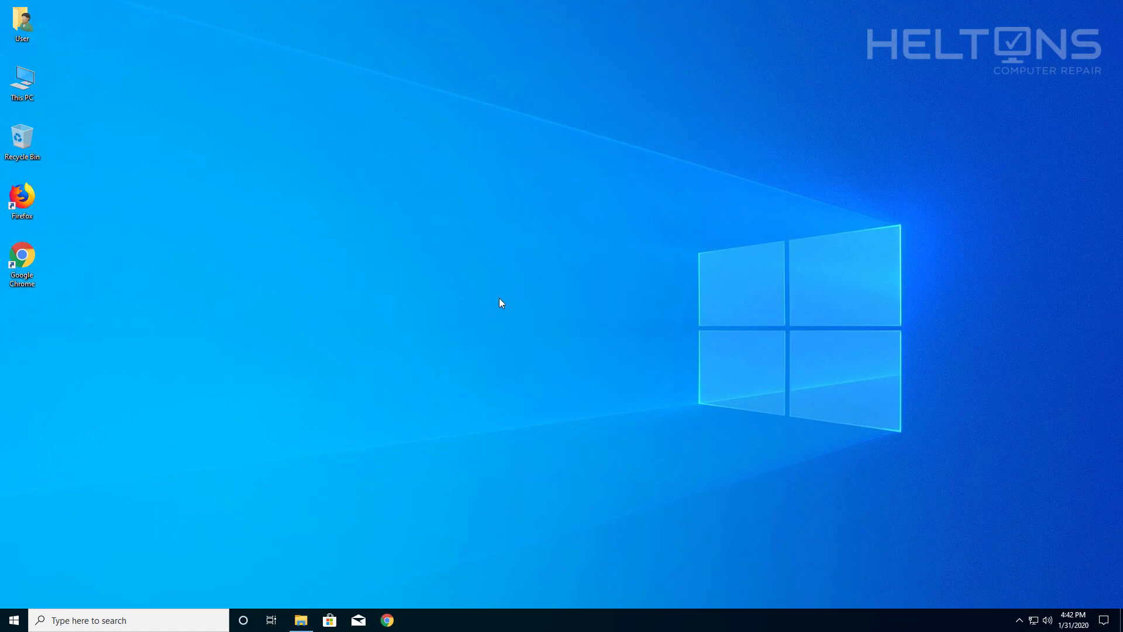
- Sign out through the Alt+F4 dialog and sign back in from the lock screen
key("alt+F4")
left_click(546, 236)
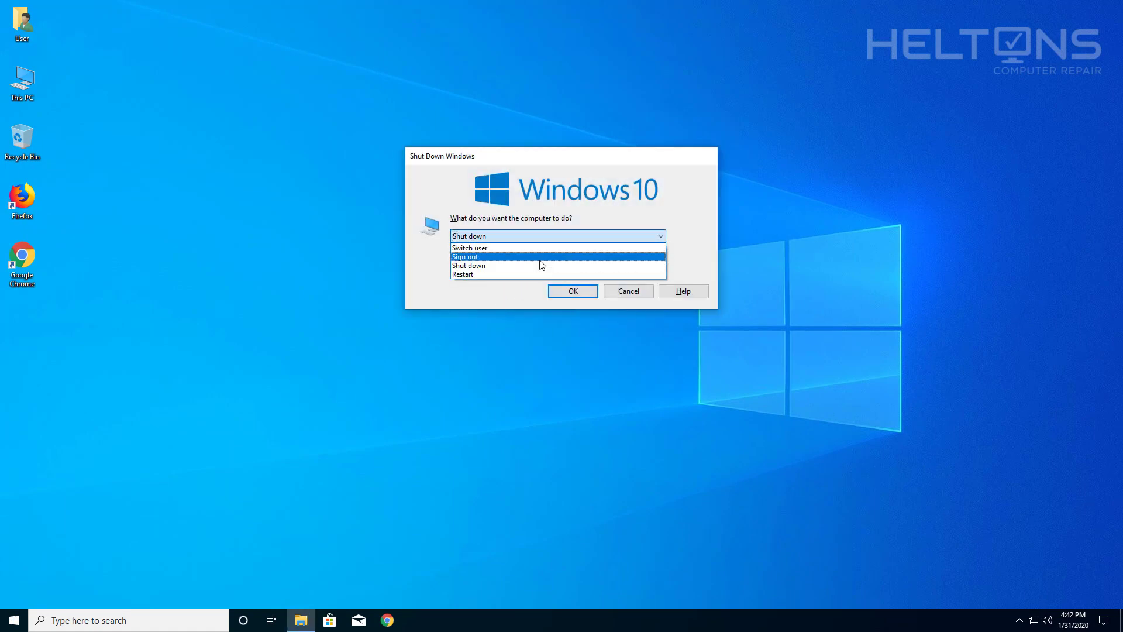
left_click(537, 258)
left_click(577, 291)
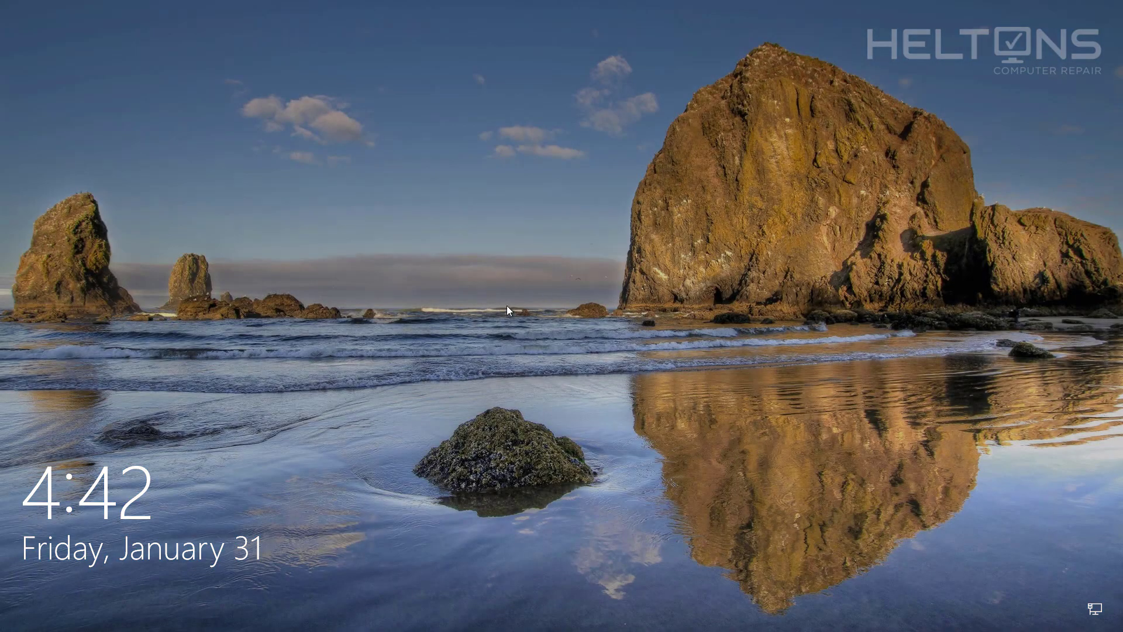
left_click(469, 328)
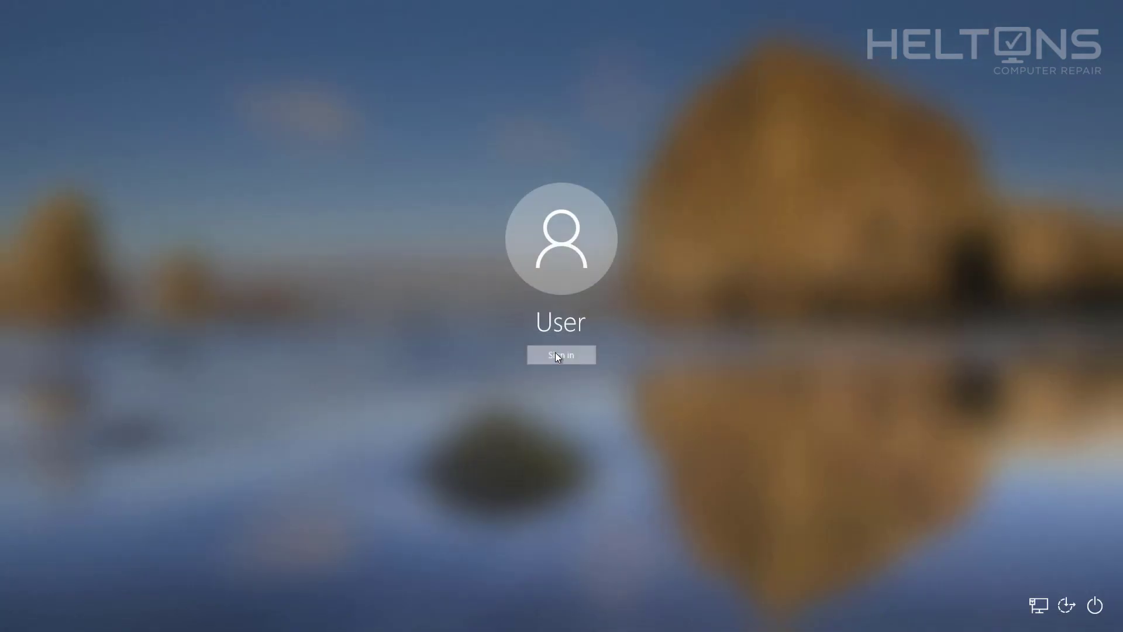
left_click(555, 352)
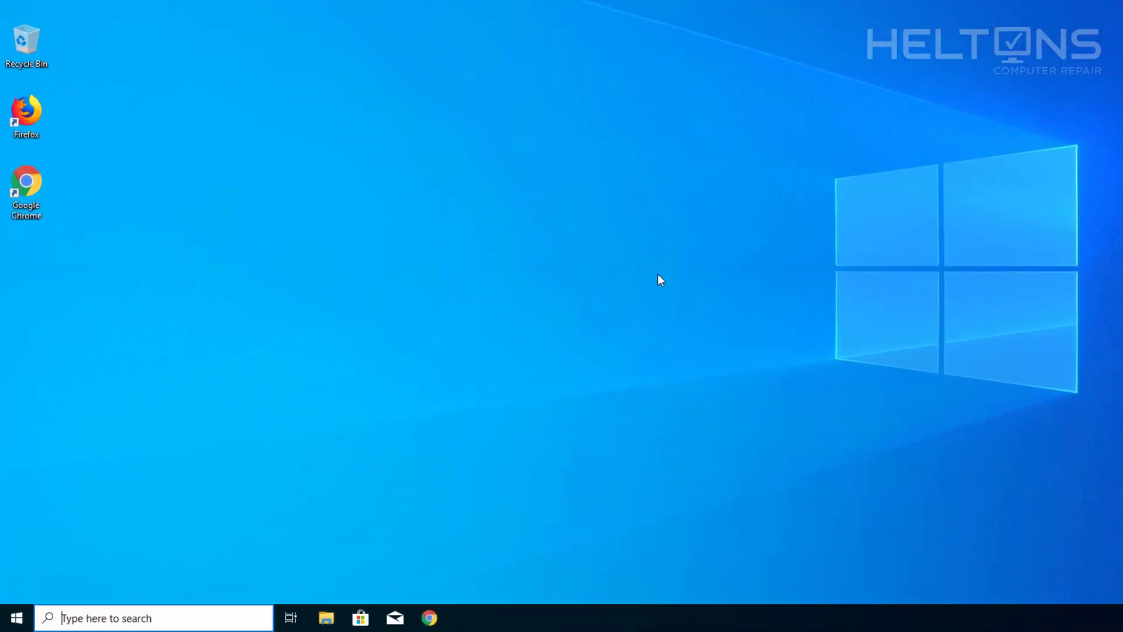
- Launch Registry Editor from a regedit search, approve UAC, and return to the Windows Search key
key("super")
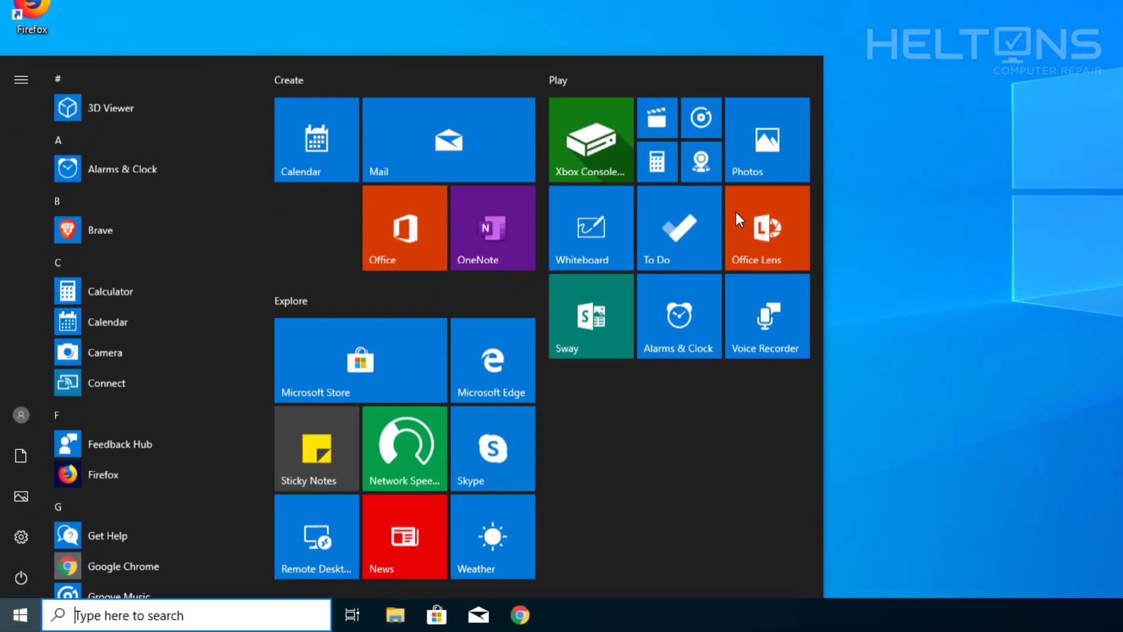
left_click(130, 612)
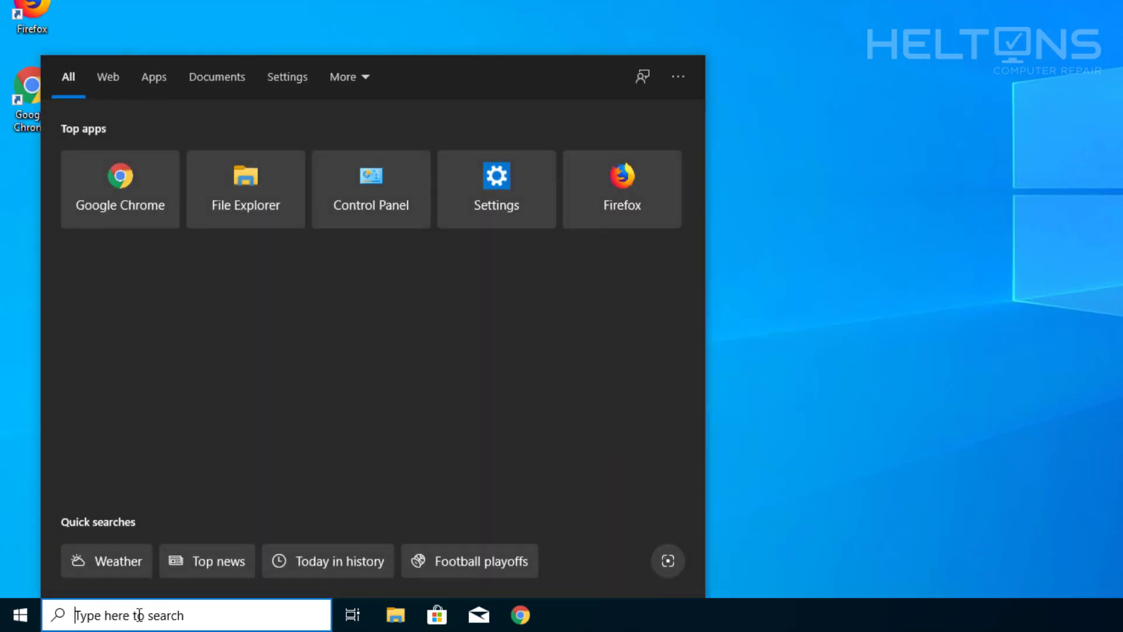
type("regedit")
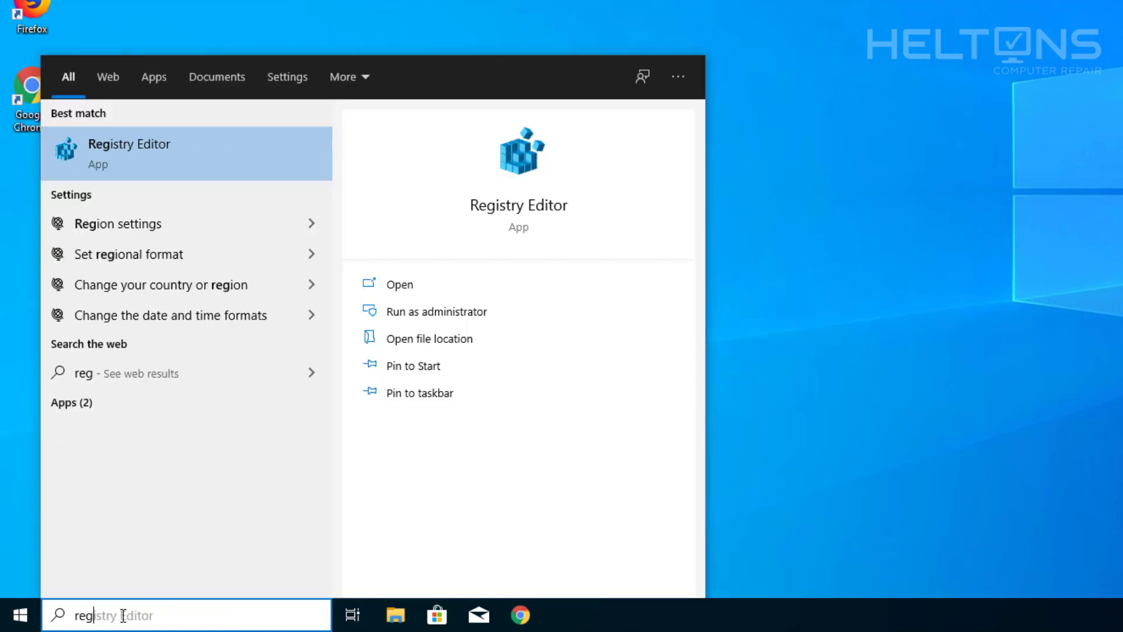
left_click(173, 147)
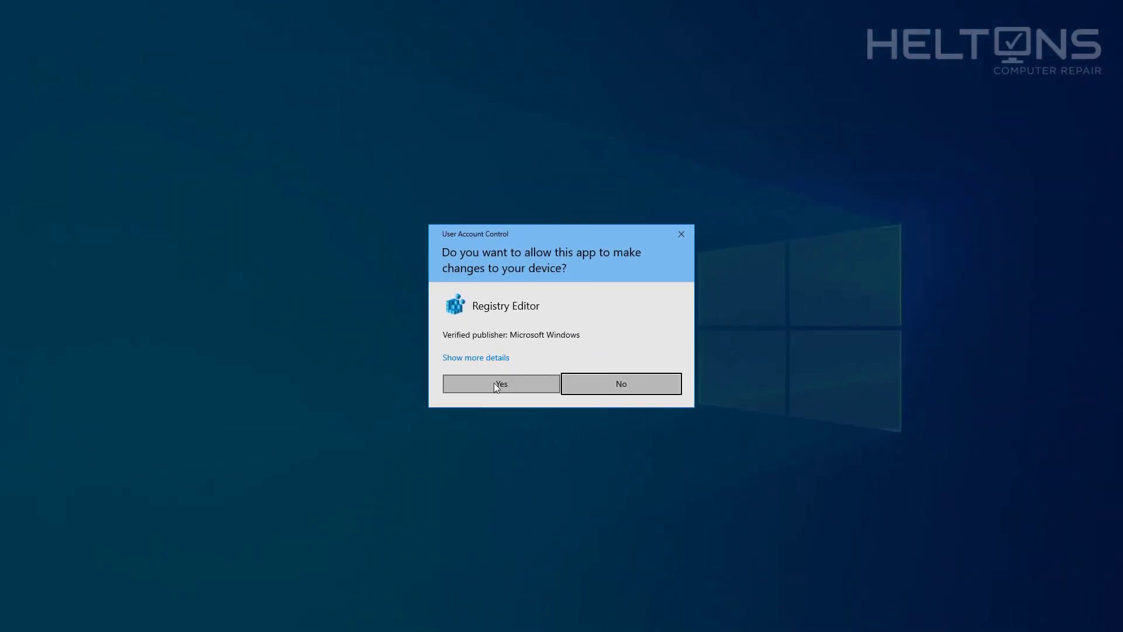
left_click(493, 384)
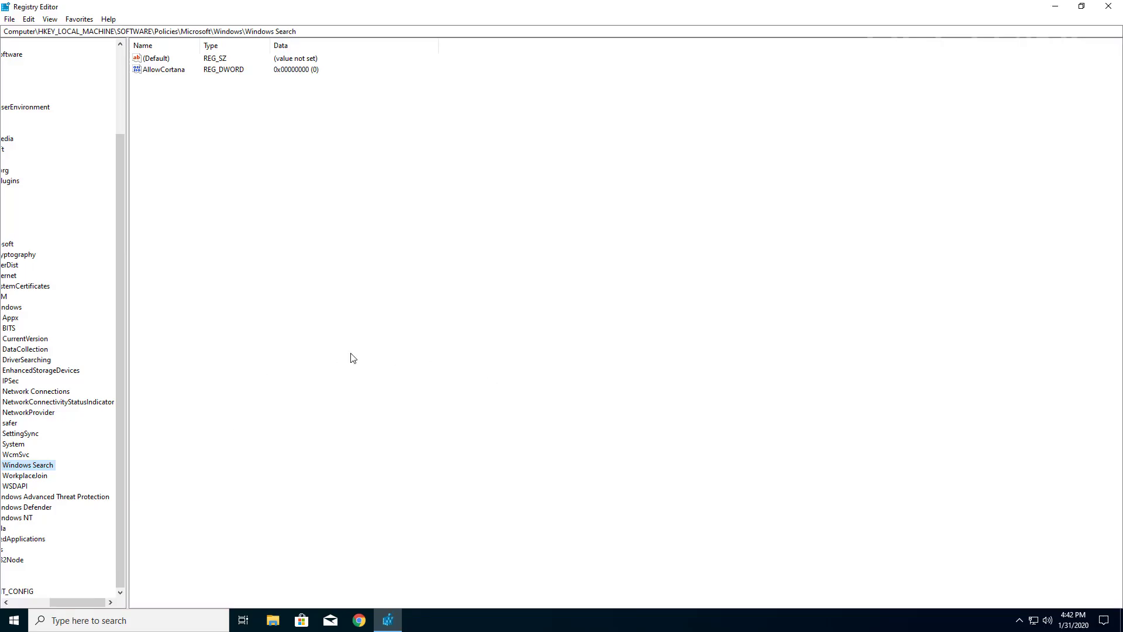
left_click_drag(71, 602, 38, 604)
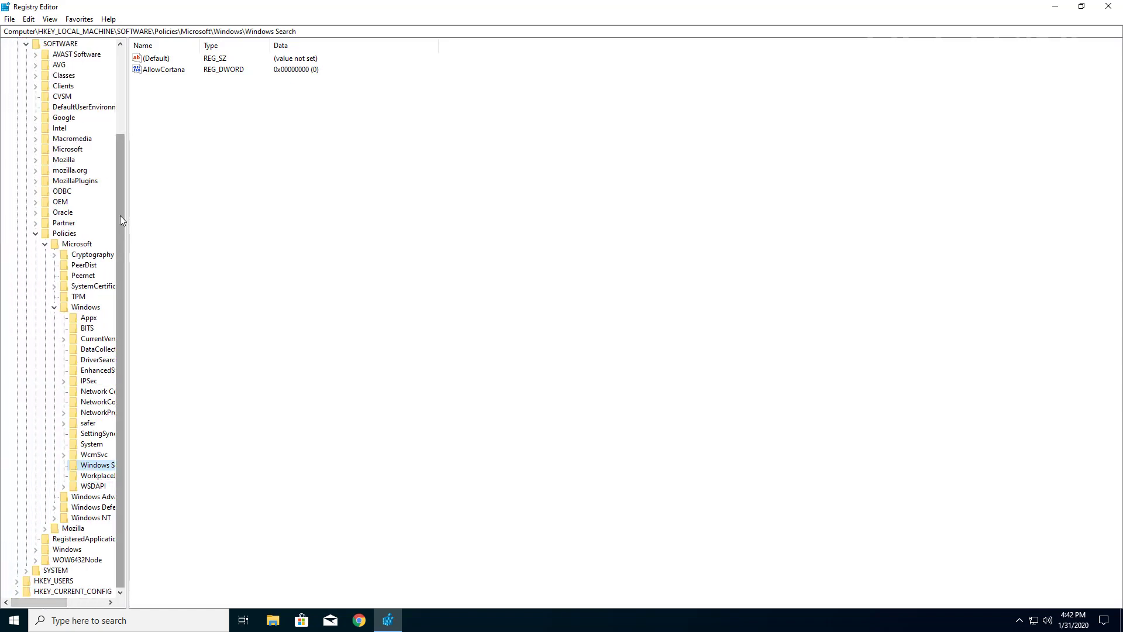
left_click_drag(120, 219, 143, 272)
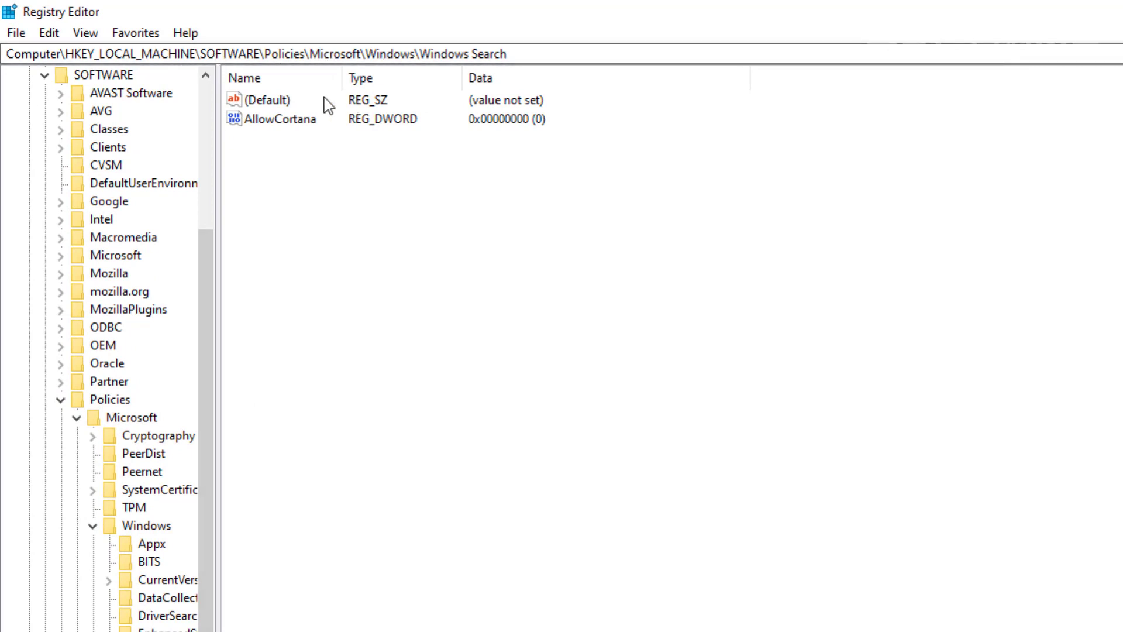
- Change the AllowCortana DWORD value from 0 to 1
left_click(265, 123)
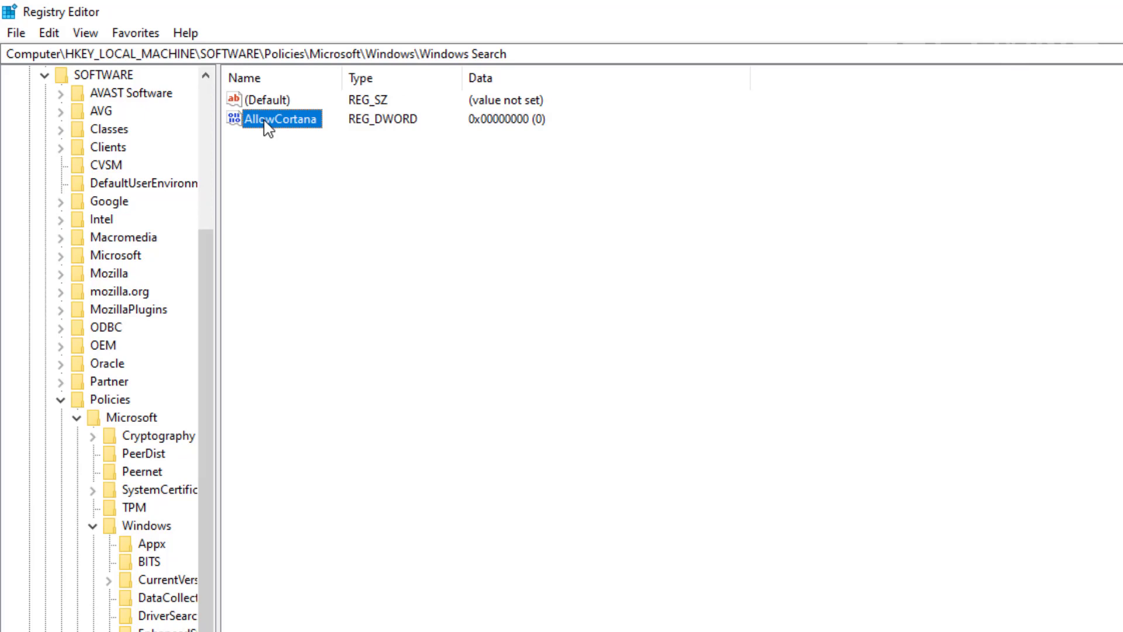
double_click(265, 121)
type("1")
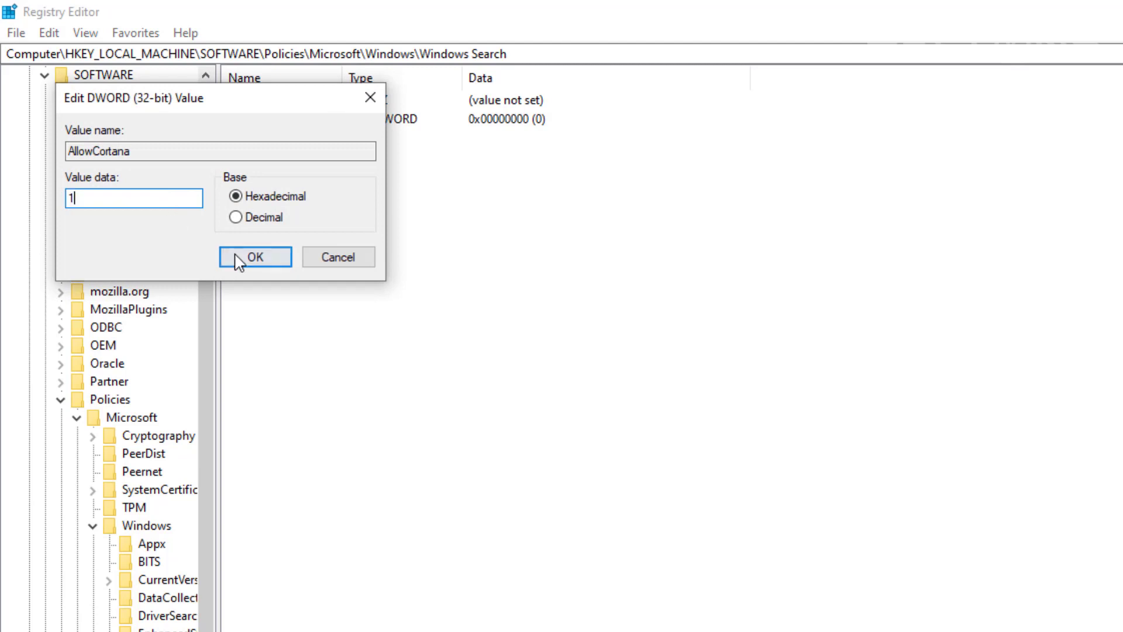
left_click(255, 257)
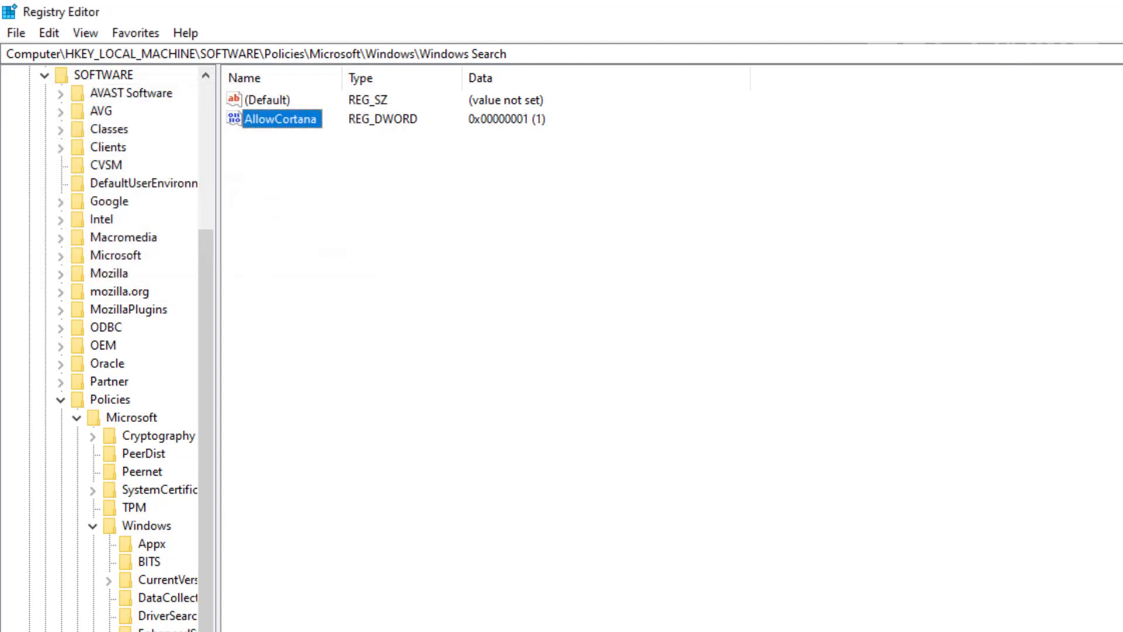
- Delete the AllowCortana value from the Windows Search key
right_click(266, 113)
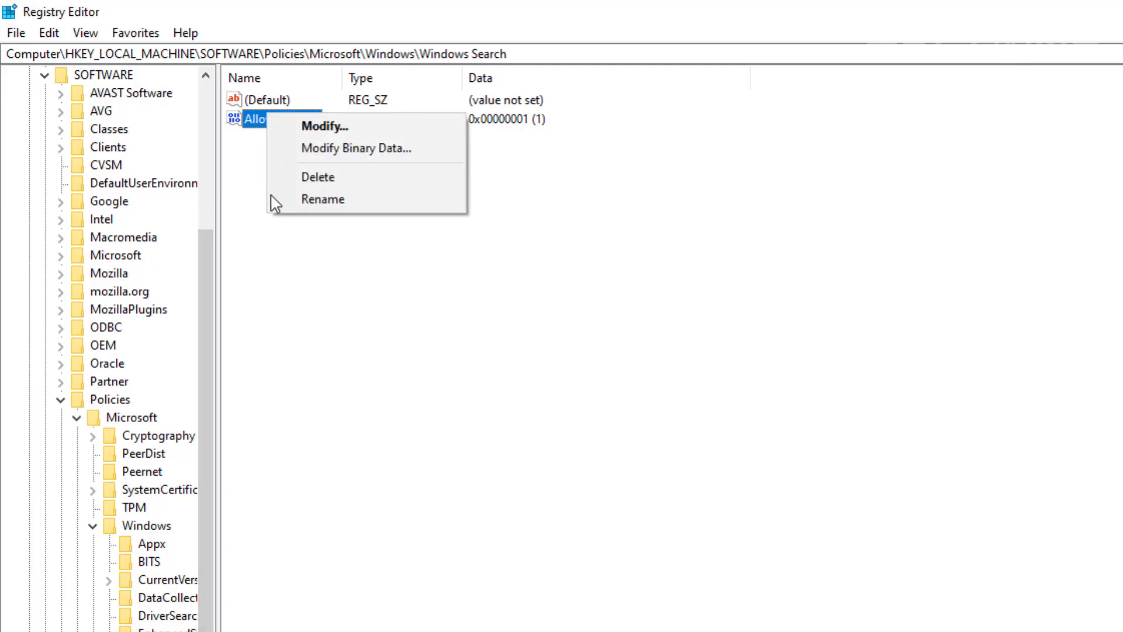
left_click(306, 177)
left_click(1105, 531)
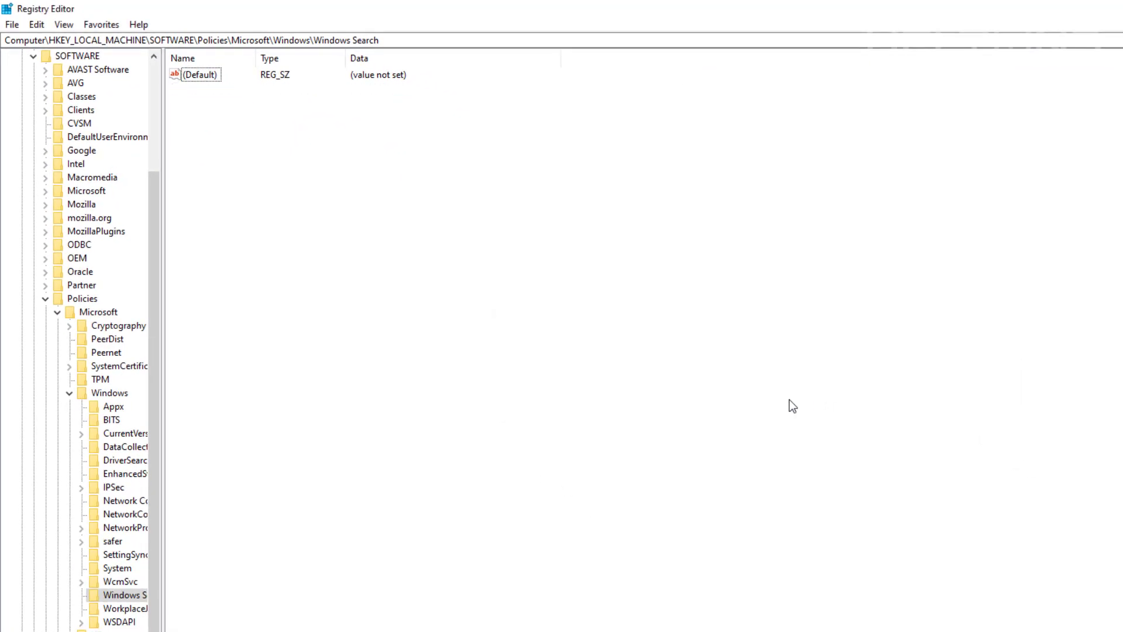
- Delete the entire Windows Search key along with its subkeys
right_click(121, 597)
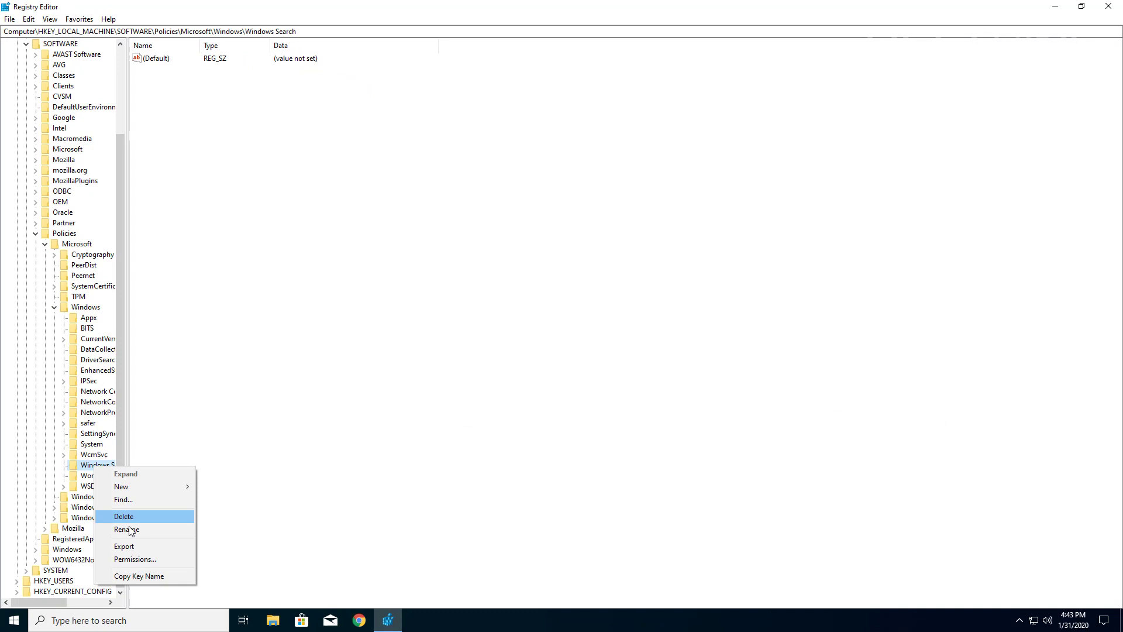
left_click(126, 517)
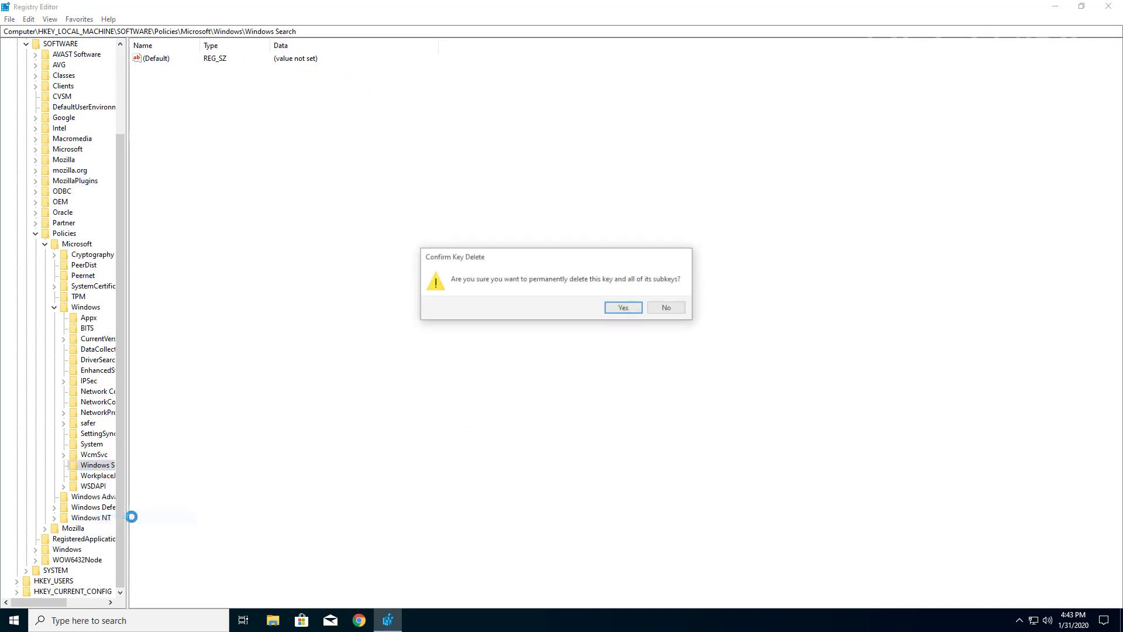
left_click(624, 308)
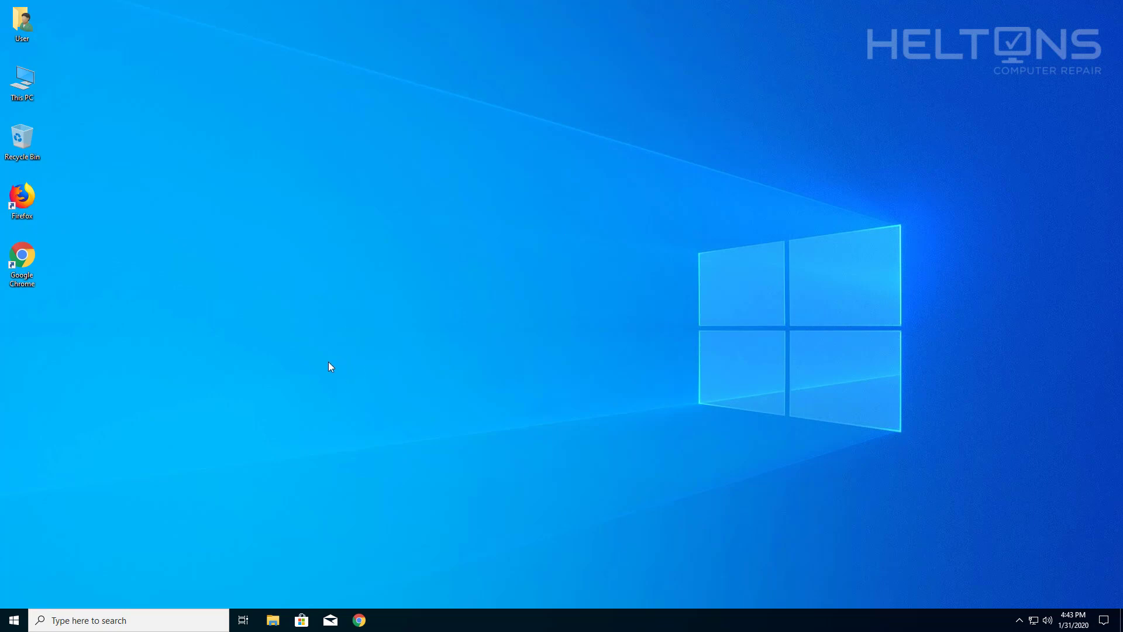
- Sign out of Windows from the Alt+F4 shutdown dialog, then sign back in
key("alt+F4")
left_click(558, 235)
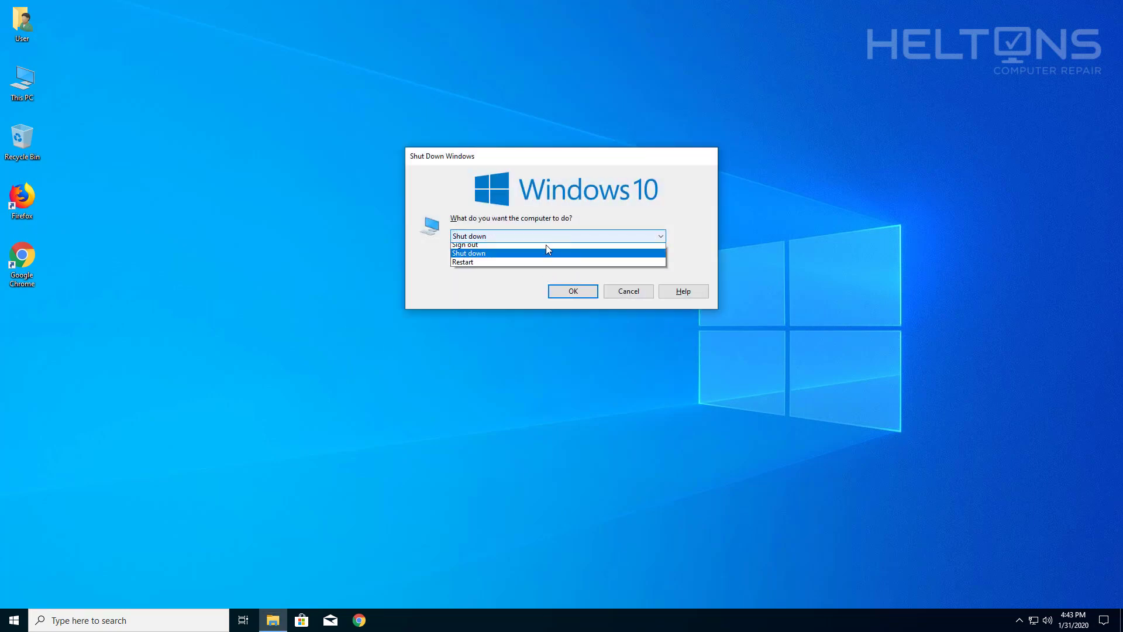
left_click(533, 259)
left_click(574, 294)
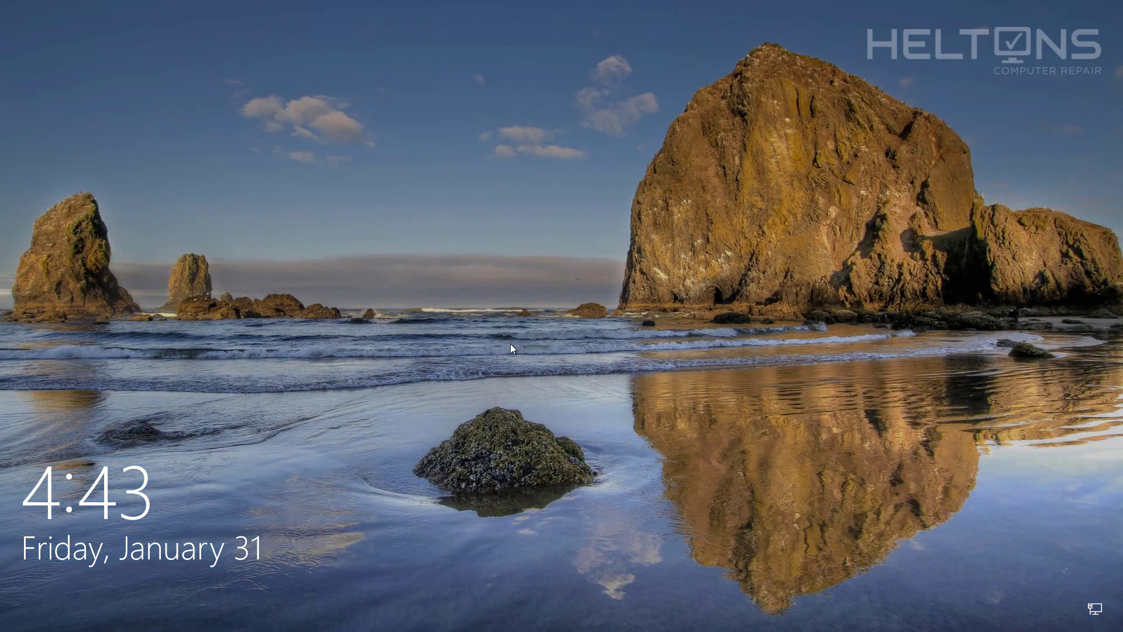
left_click(546, 356)
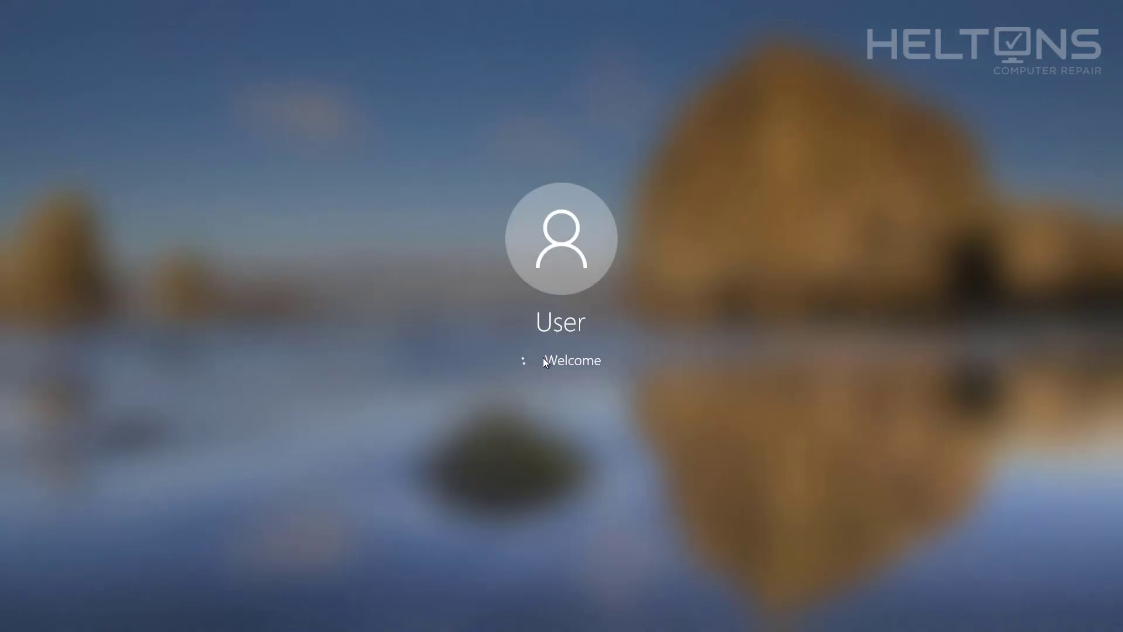